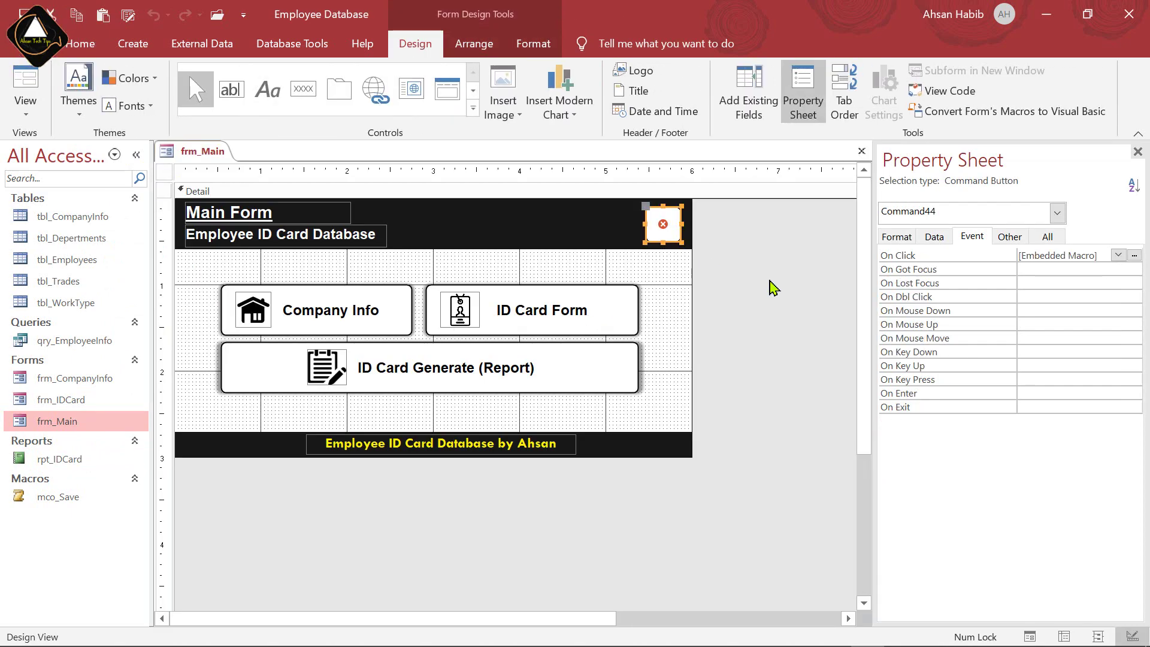
# Open frm_IDCard in Design View and move close button Command44 to the header's right end
pyautogui.rightClick(72, 400)
pyautogui.click(163, 210)
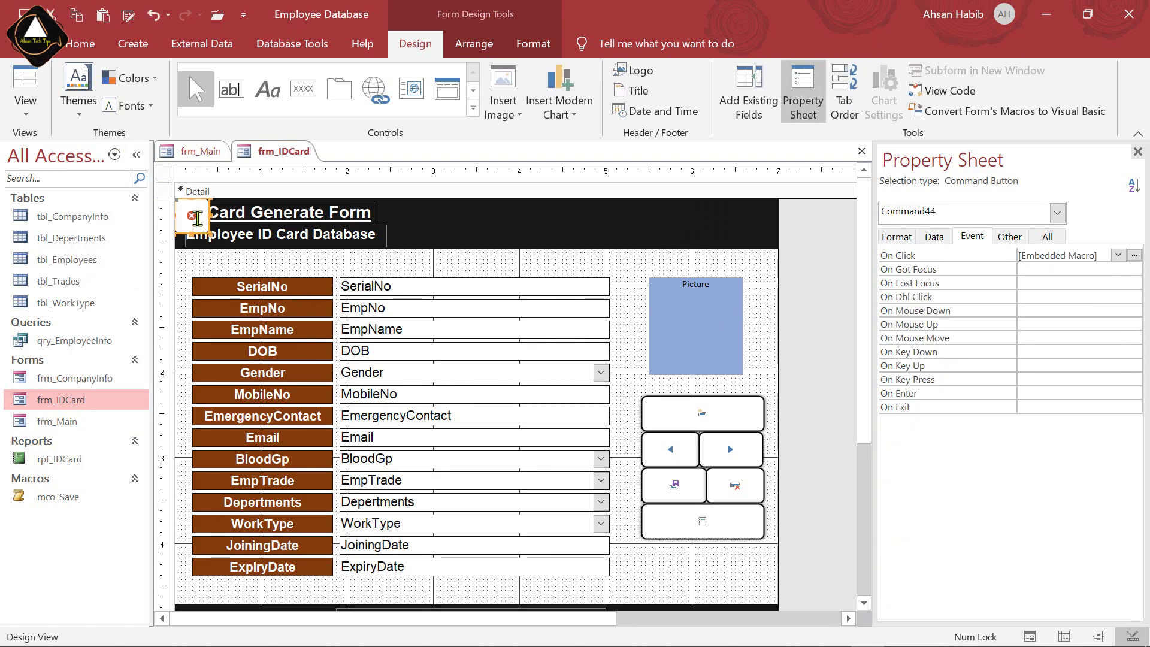
pyautogui.moveTo(192, 216); pyautogui.dragTo(738, 216)
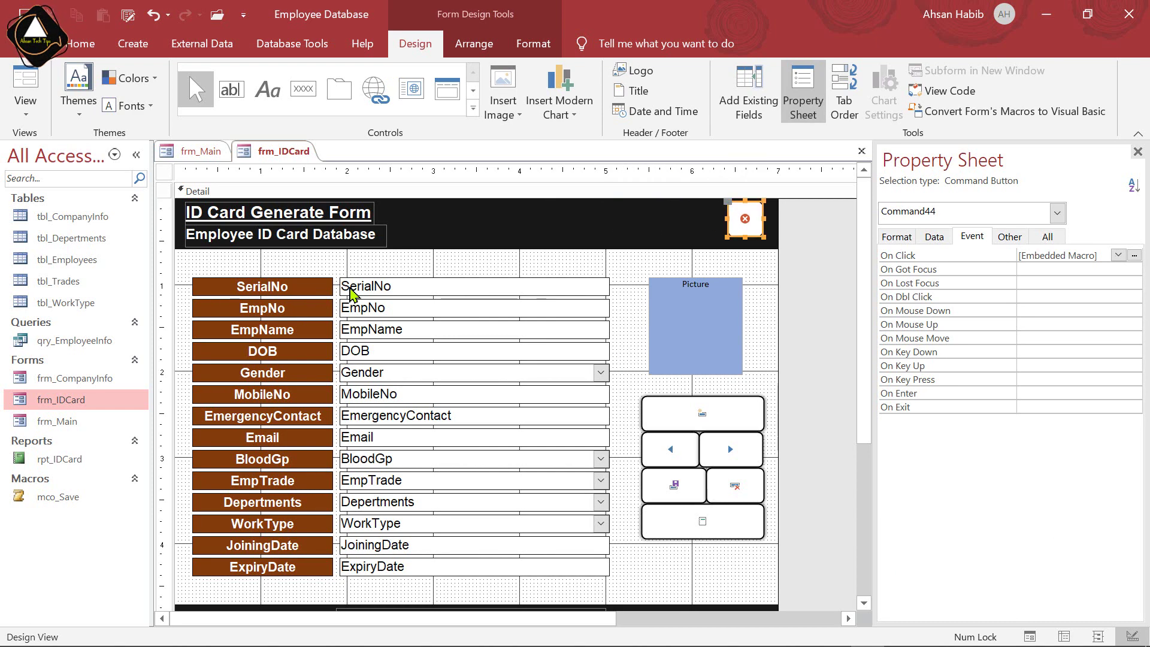
pyautogui.press('Delete')
pyautogui.hotkey('ctrl', 'z')
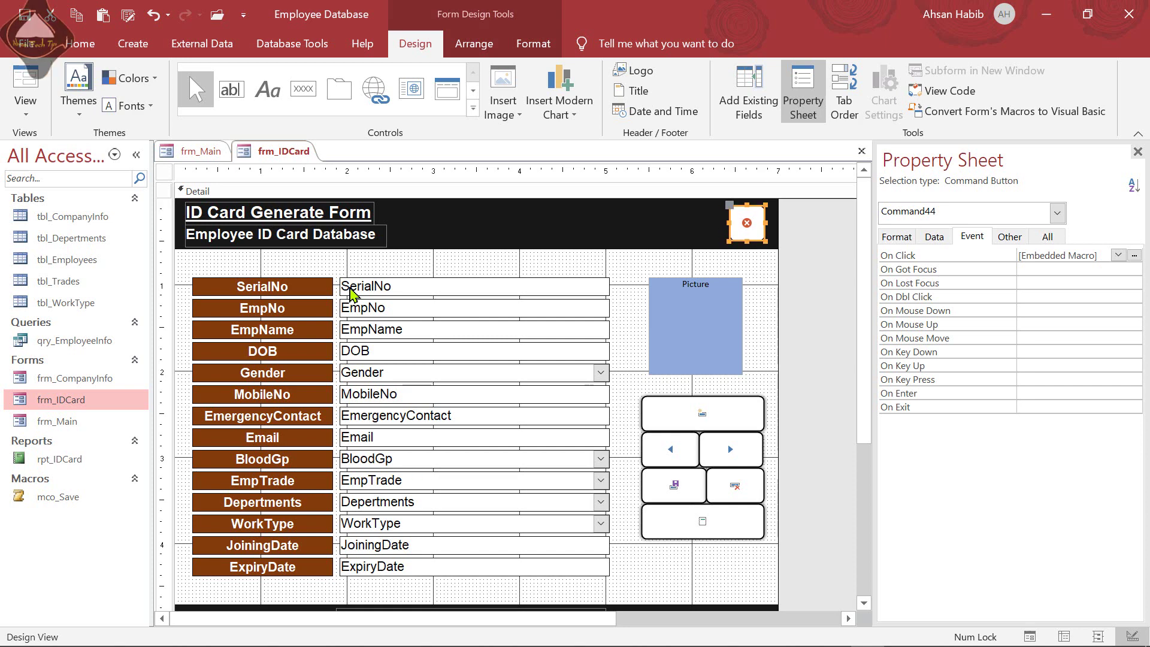
pyautogui.click(817, 316)
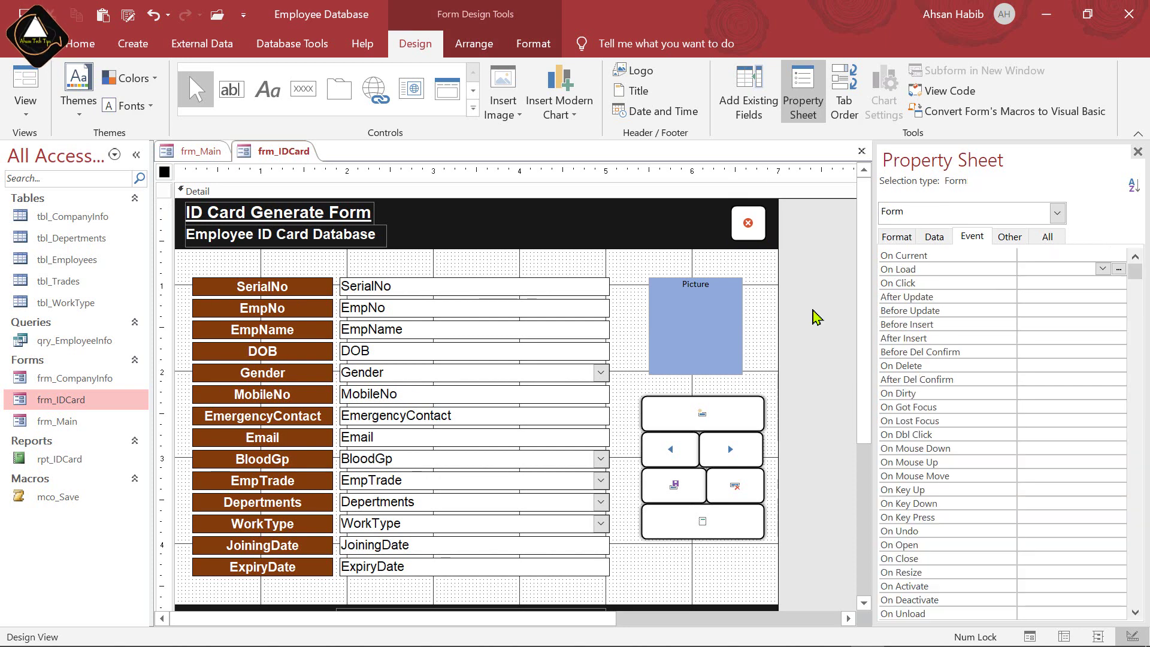
pyautogui.click(748, 224)
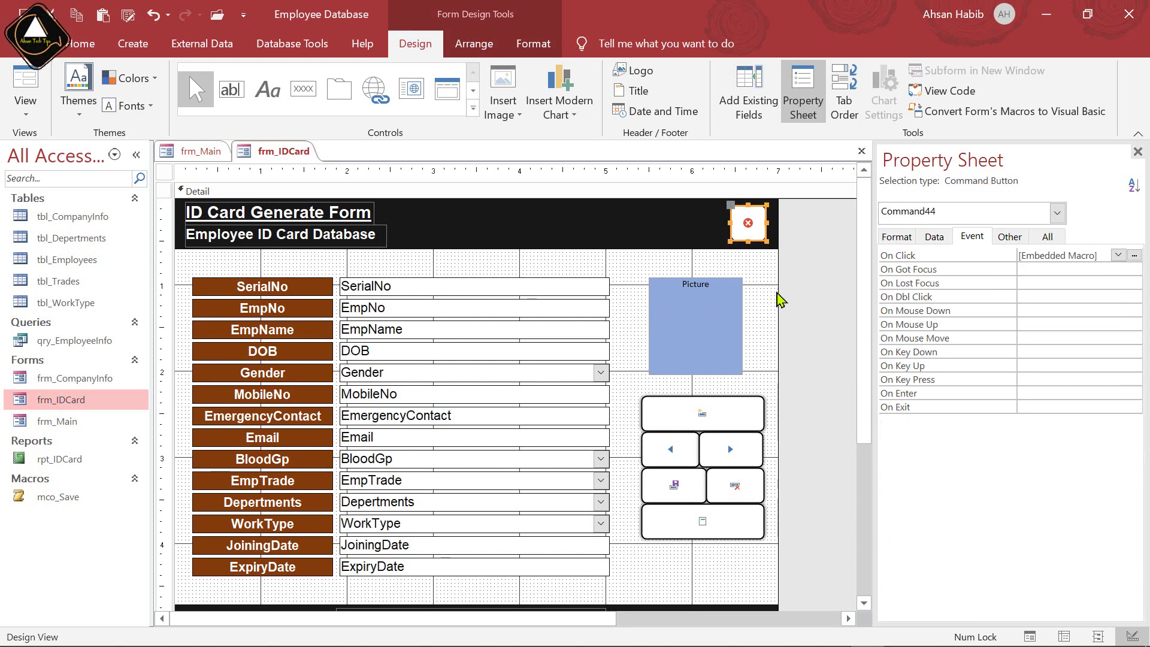
# Add an OpenForm action for frm_Main to Command44's On Click embedded macro
pyautogui.click(1137, 257)
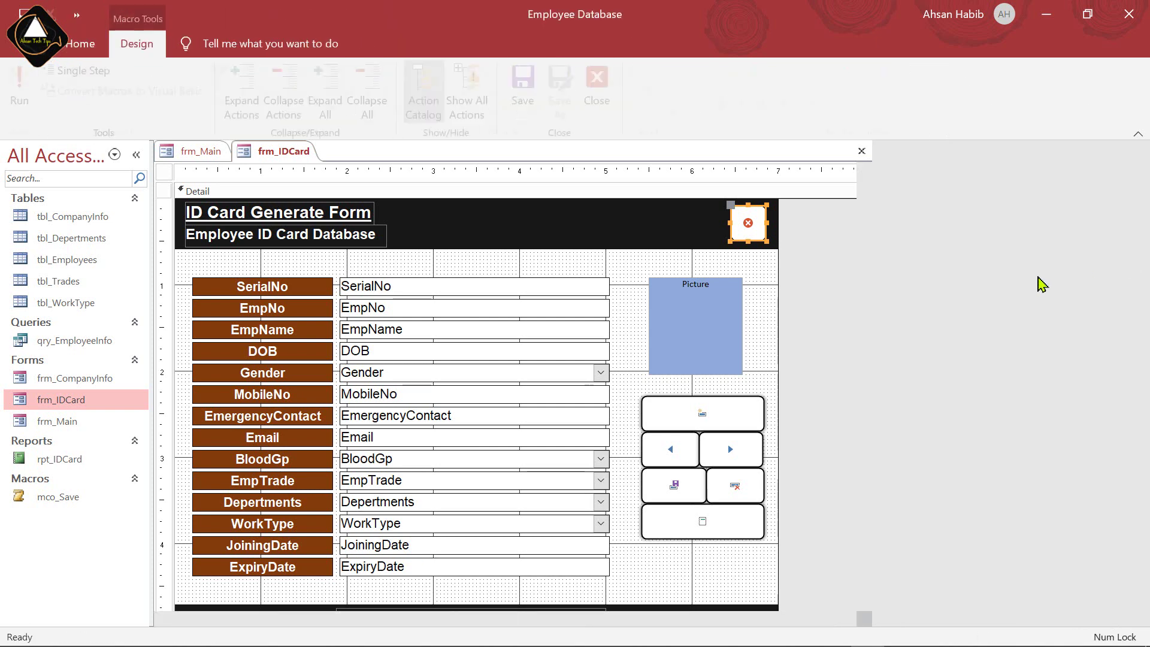
pyautogui.click(164, 278)
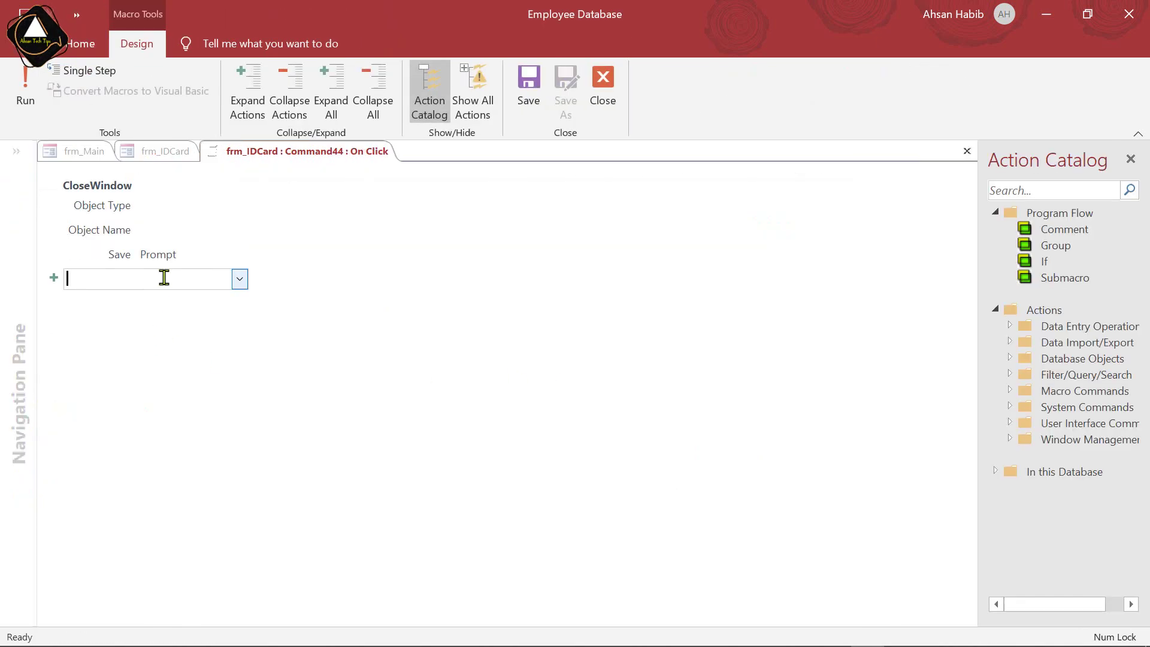
pyautogui.write('OpenForm')
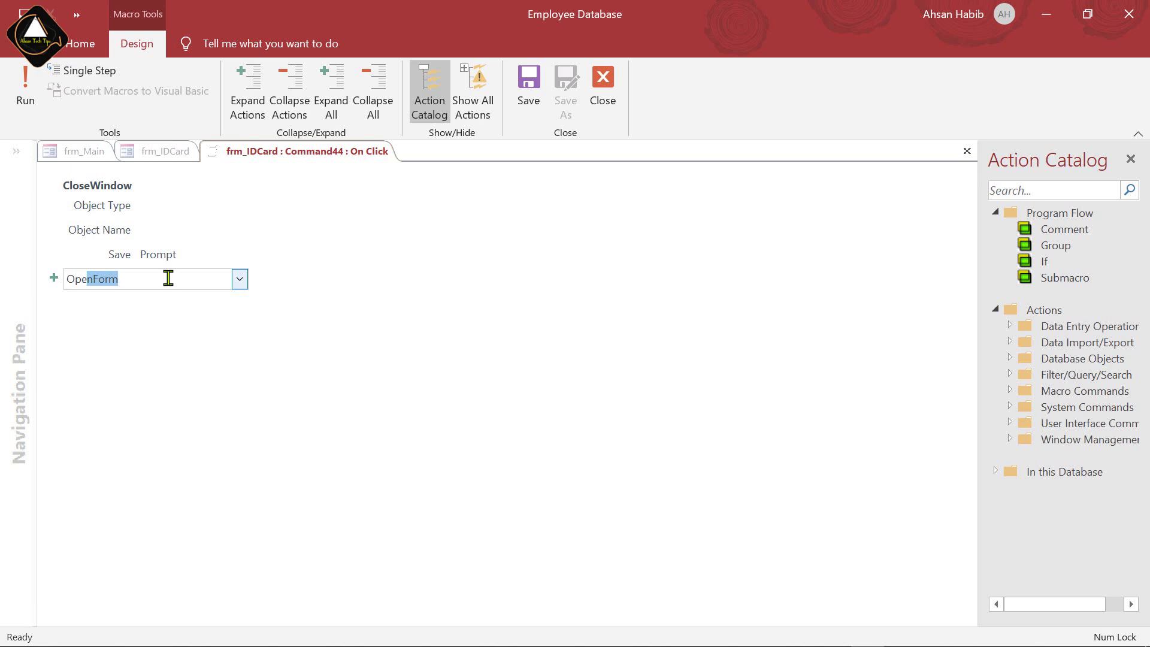
pyautogui.press('Return')
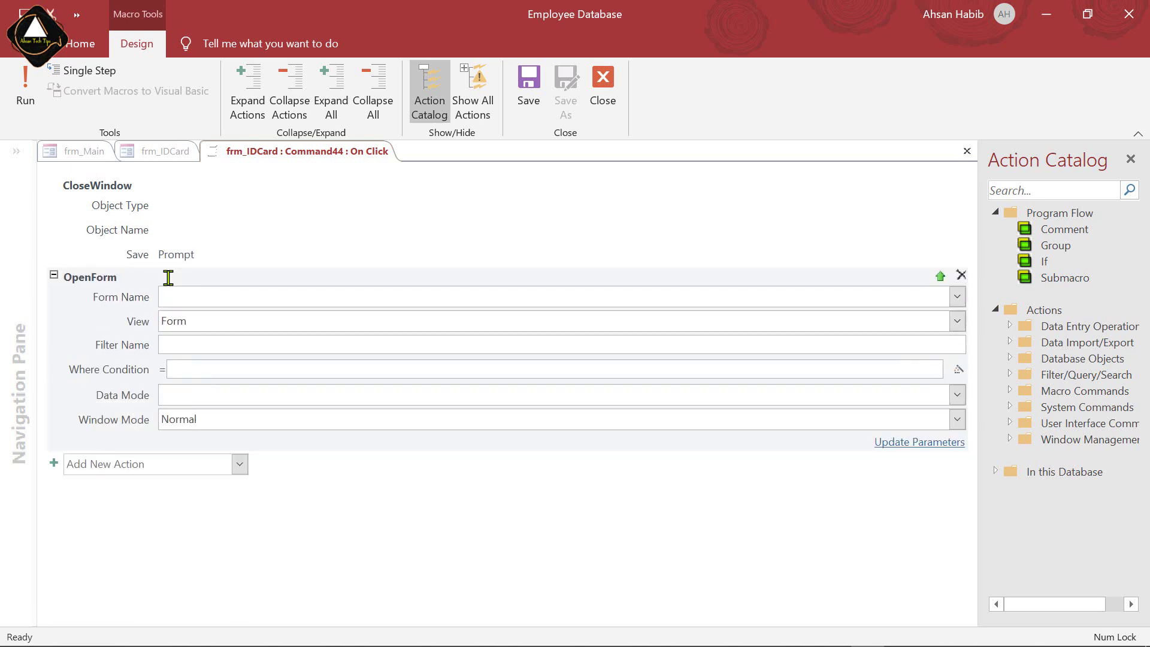
pyautogui.click(957, 297)
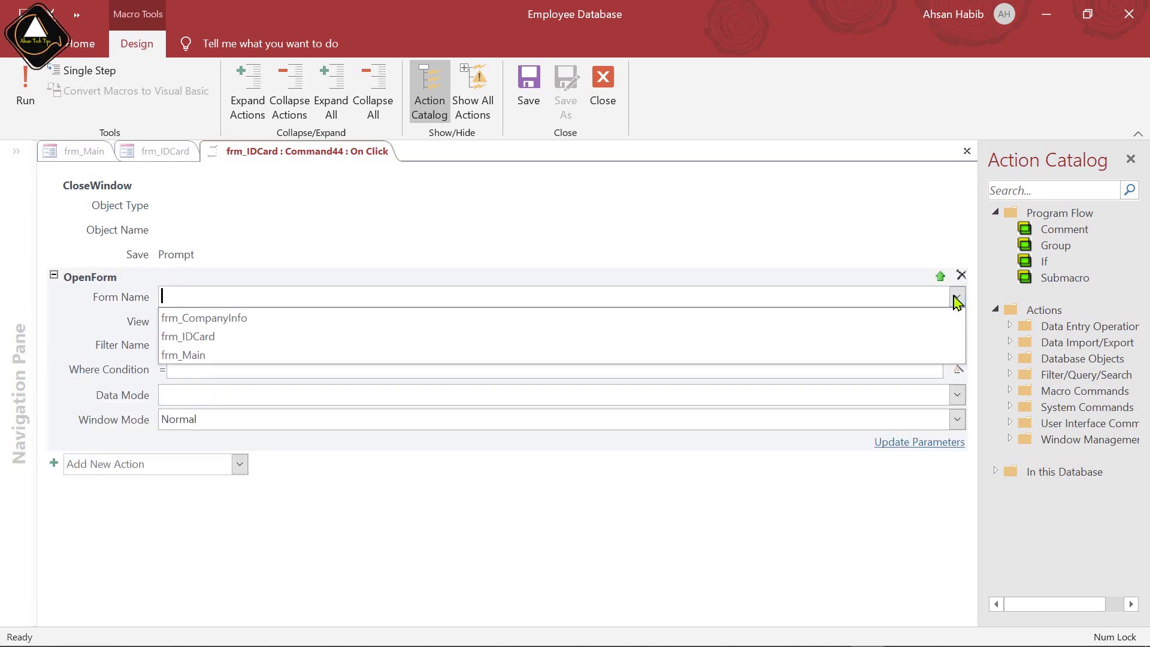
pyautogui.click(227, 355)
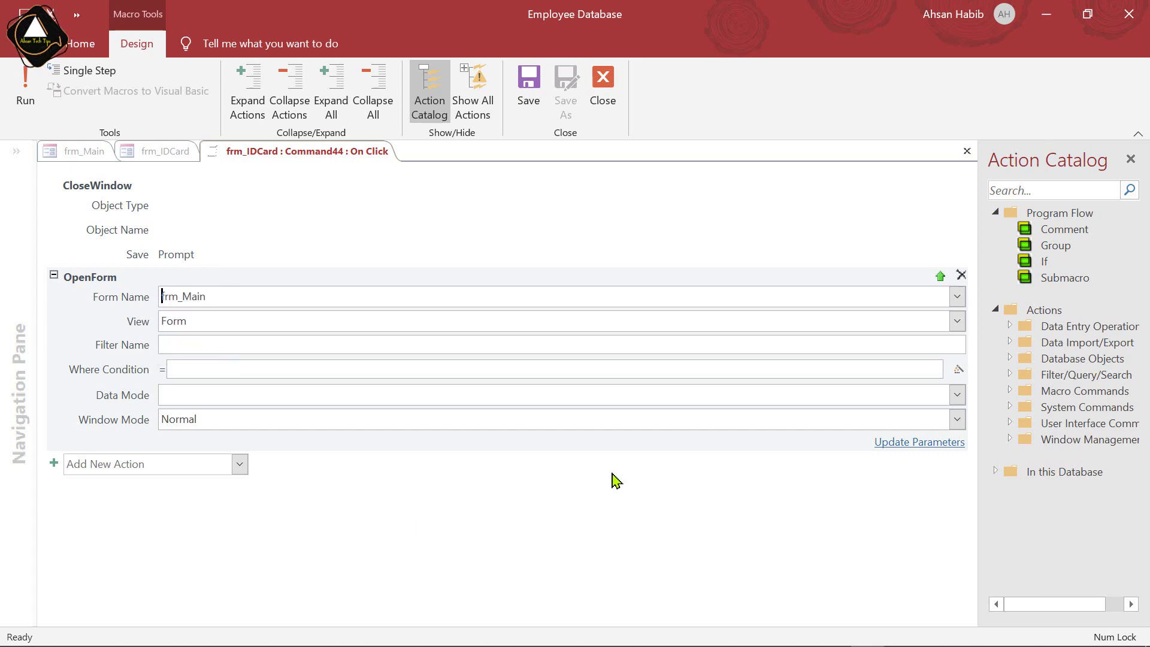
# Close the macro editor and frm_IDCard, then open frm_CompanyInfo in Design View
pyautogui.click(603, 84)
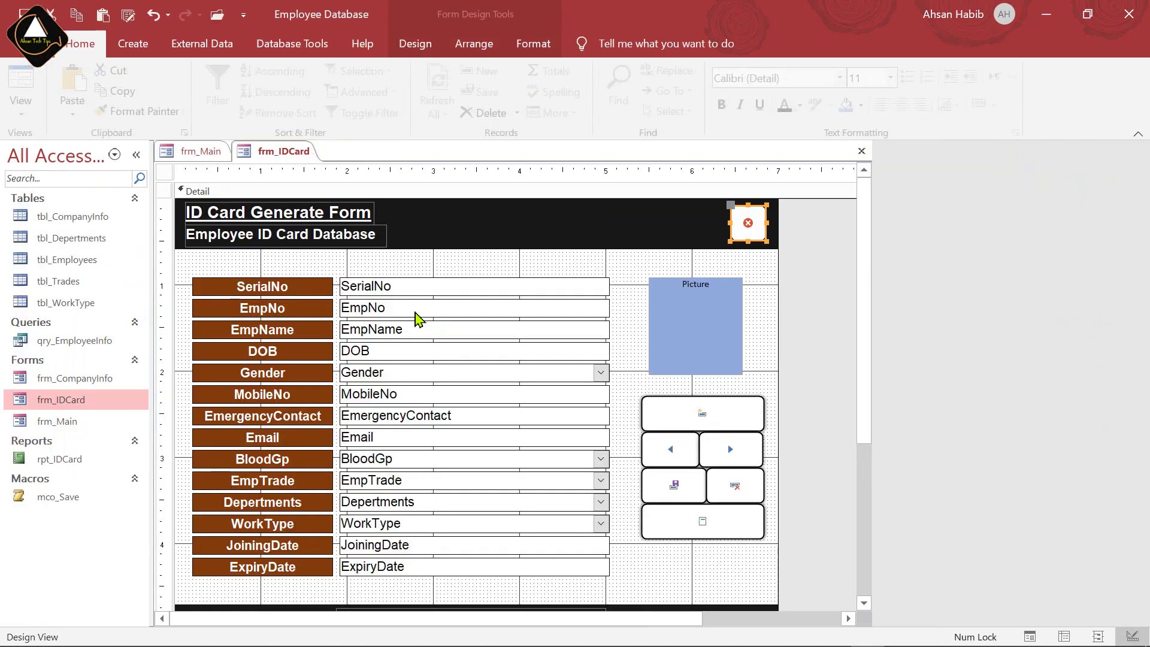
pyautogui.hotkey('ctrl', 'w')
pyautogui.click(99, 380)
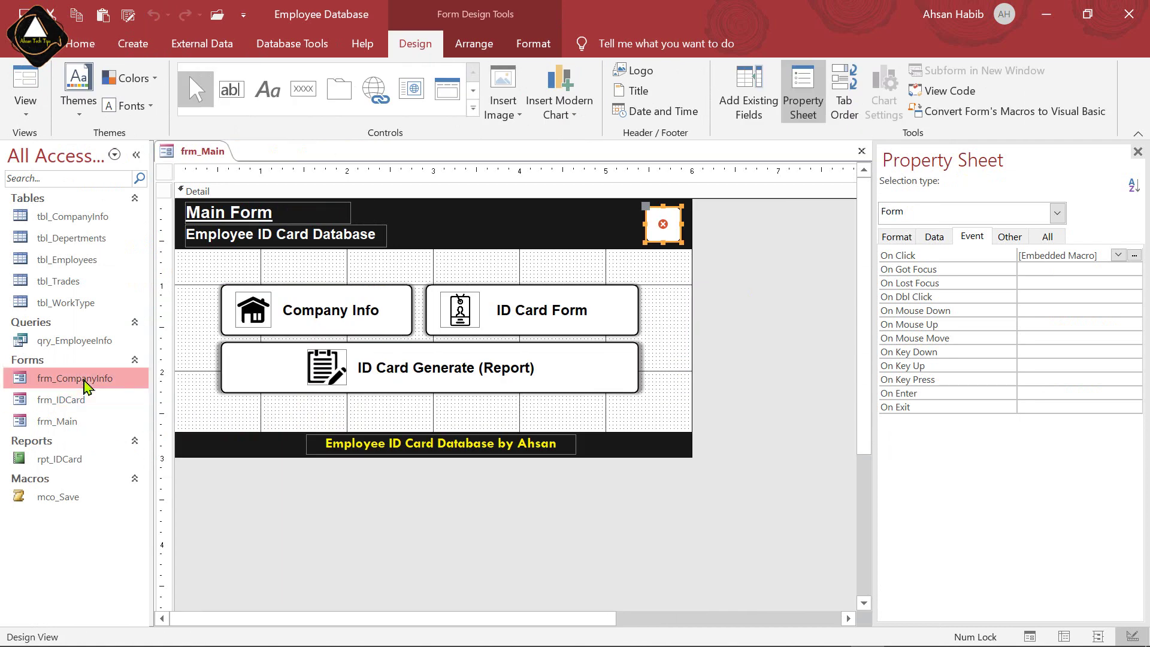
pyautogui.rightClick(102, 379)
pyautogui.click(183, 442)
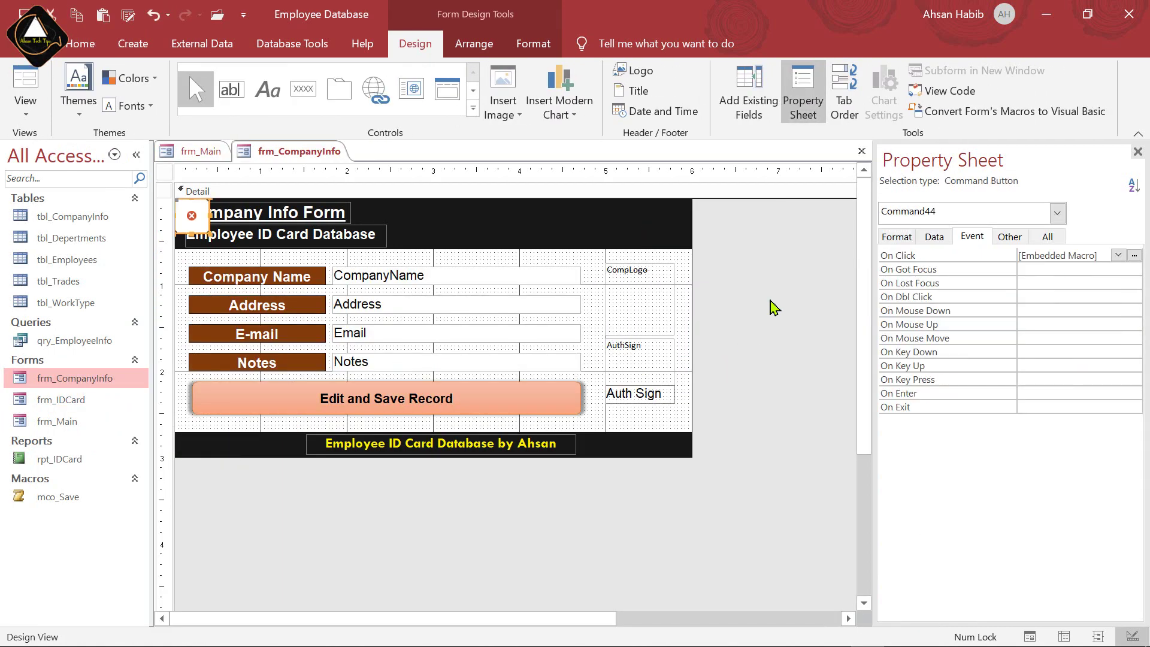
# Nudge the close button right and down with the arrow keys to the header's right end
pyautogui.press('Right')
pyautogui.press('Right')
pyautogui.press('Right')
pyautogui.press('Right')
pyautogui.press('Right')
pyautogui.press('Right')
pyautogui.press('Right')
pyautogui.press('Right')
pyautogui.press('Right')
pyautogui.press('Right')
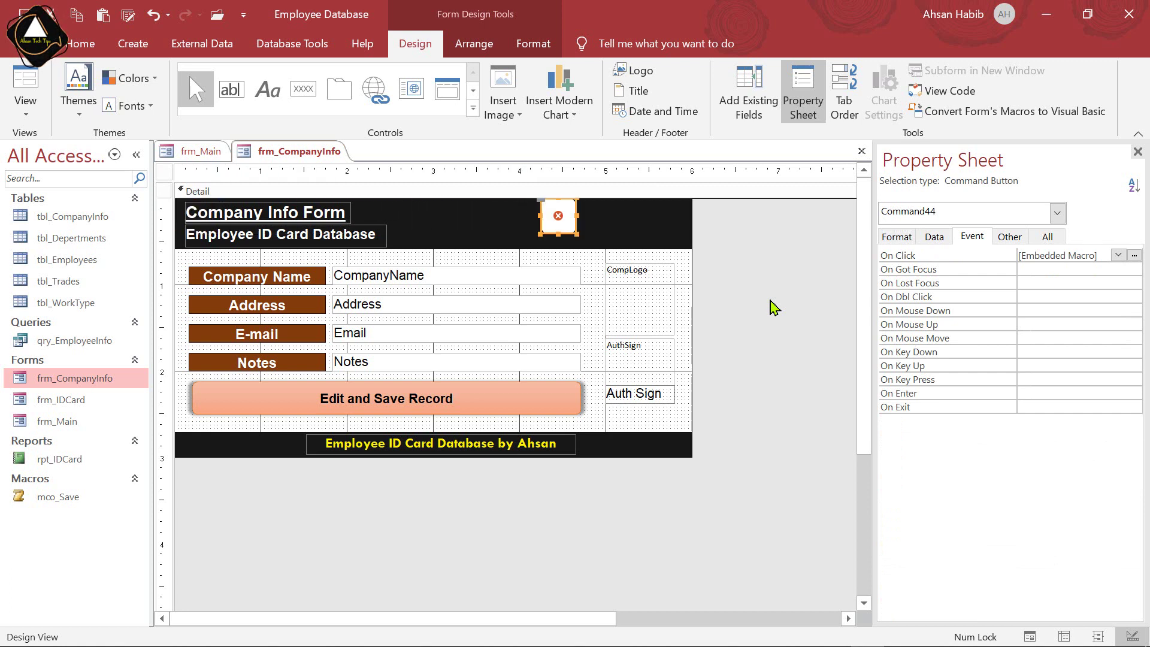
pyautogui.press('Right')
pyautogui.press('Right')
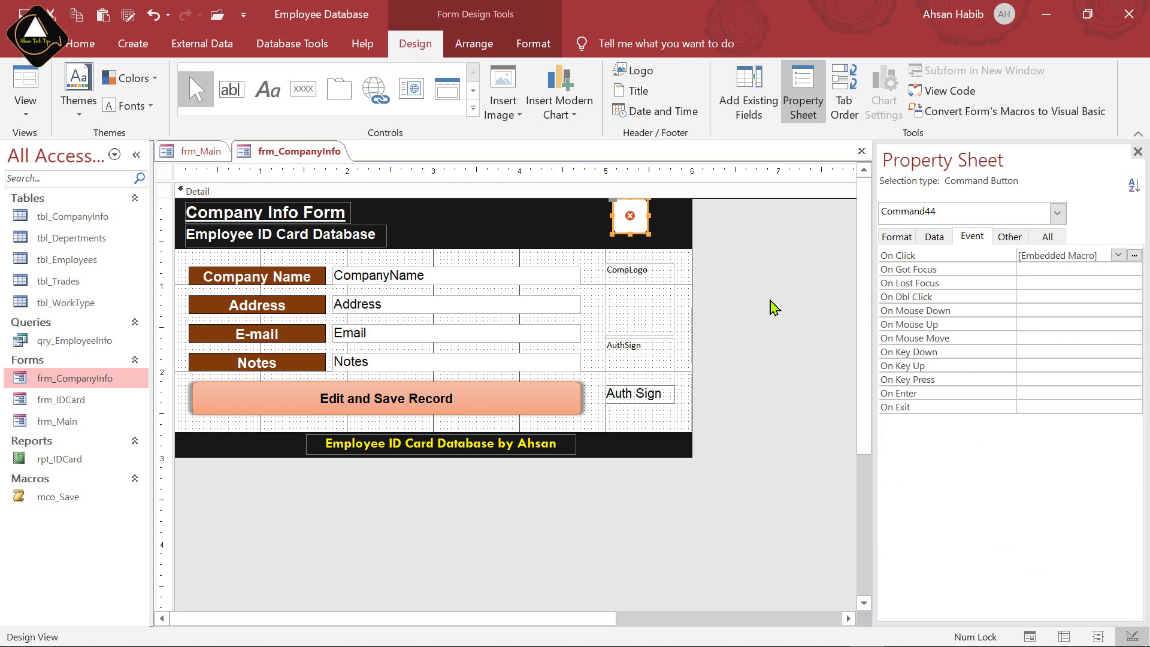
pyautogui.press('Right')
pyautogui.press('Right')
pyautogui.press('Right')
pyautogui.press('Right')
pyautogui.press('Right')
pyautogui.press('Right')
pyautogui.press('Right')
pyautogui.press('Right')
pyautogui.press('Right')
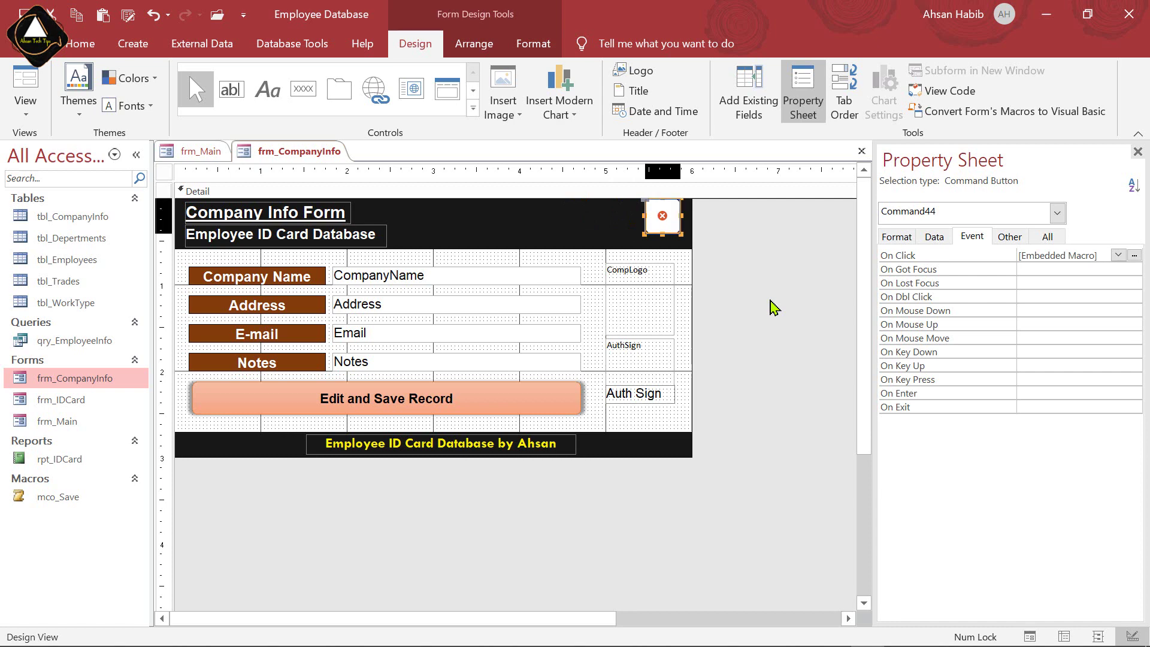
pyautogui.press('Down')
pyautogui.press('Down')
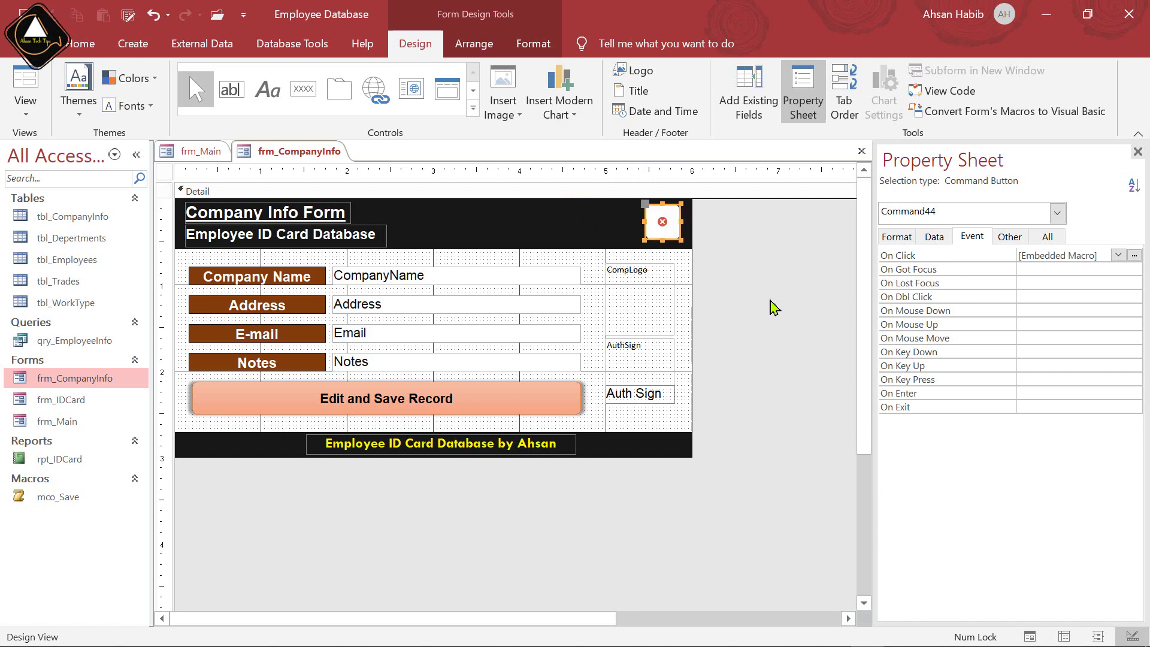
pyautogui.press('Right')
pyautogui.press('Down')
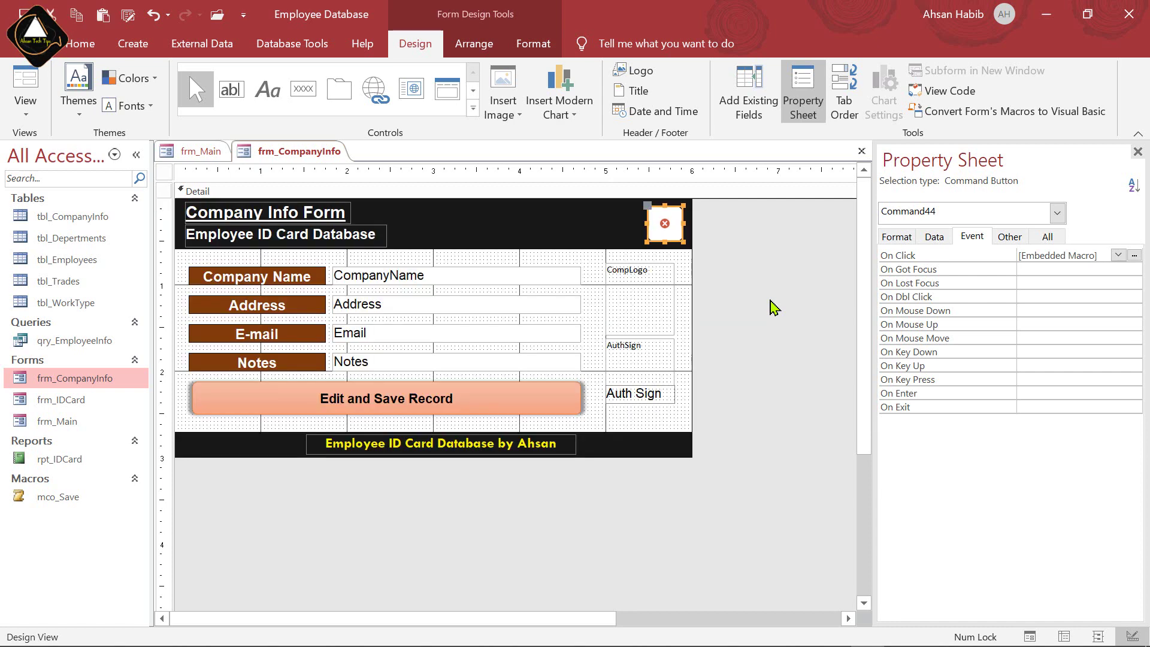
pyautogui.click(774, 308)
pyautogui.click(677, 226)
# Add an OpenForm action for frm_Main to the close button's On Click macro and close the designer
pyautogui.click(1135, 255)
pyautogui.click(179, 279)
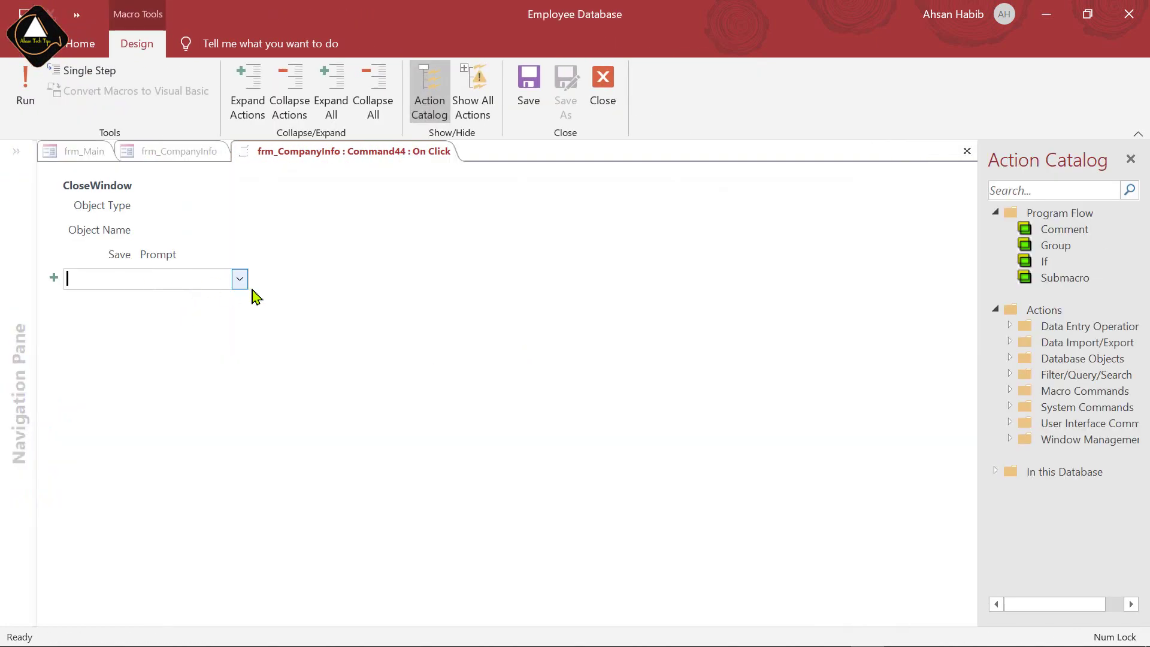
pyautogui.write('OpenForm')
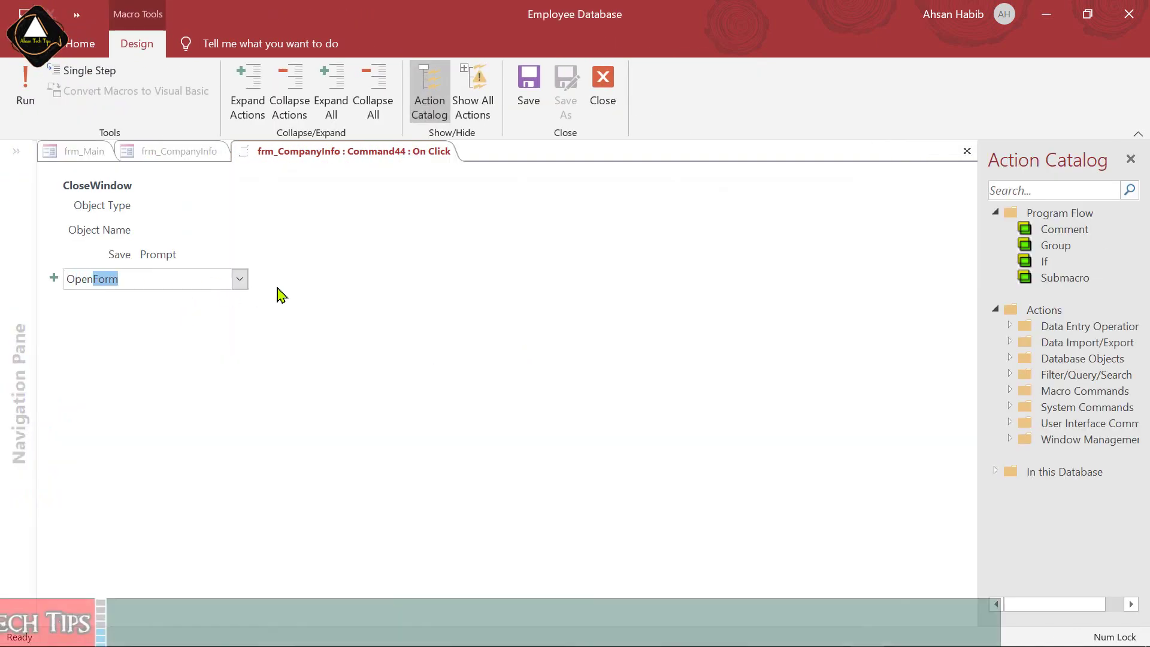
pyautogui.press('Return')
pyautogui.click(957, 297)
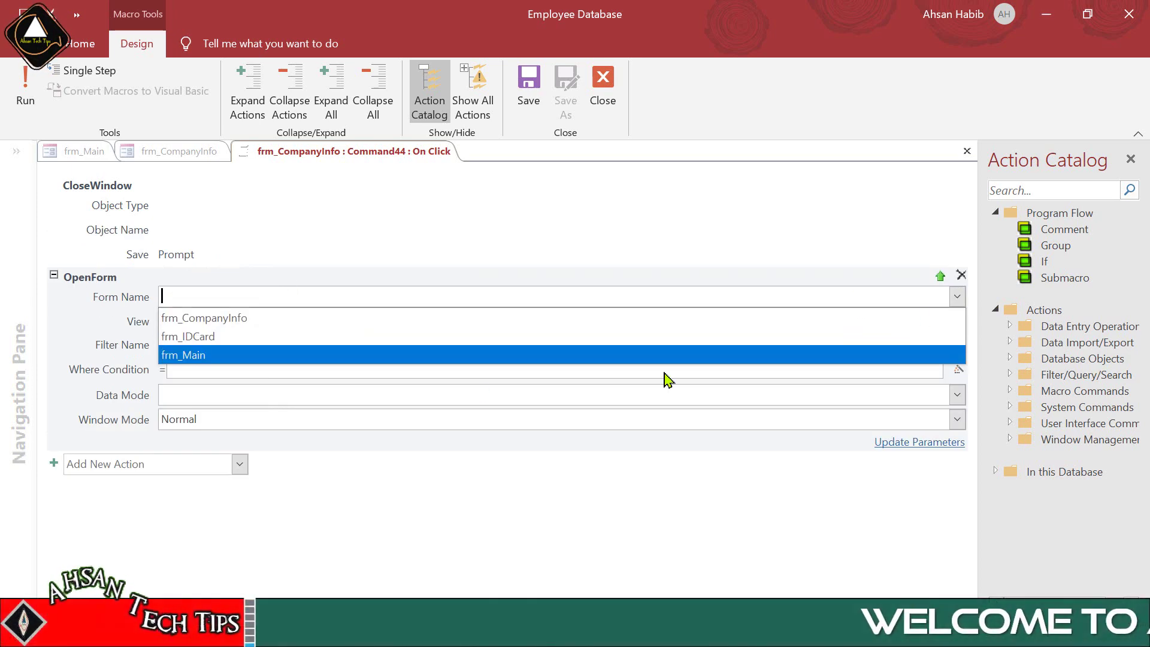
pyautogui.click(250, 358)
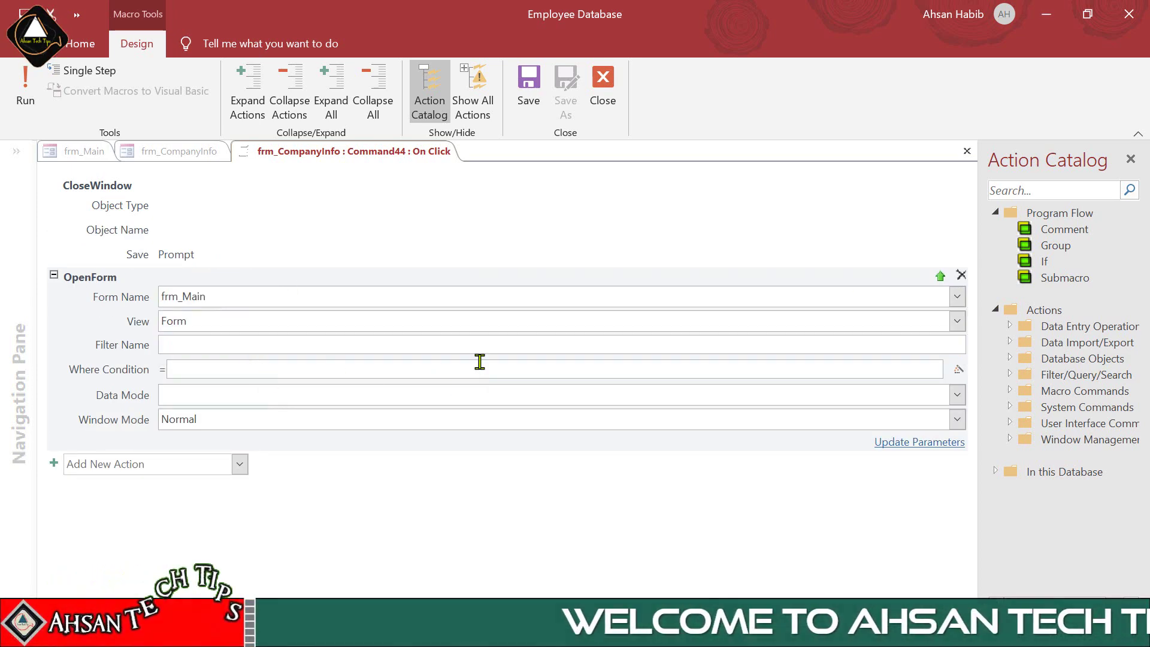
pyautogui.click(602, 84)
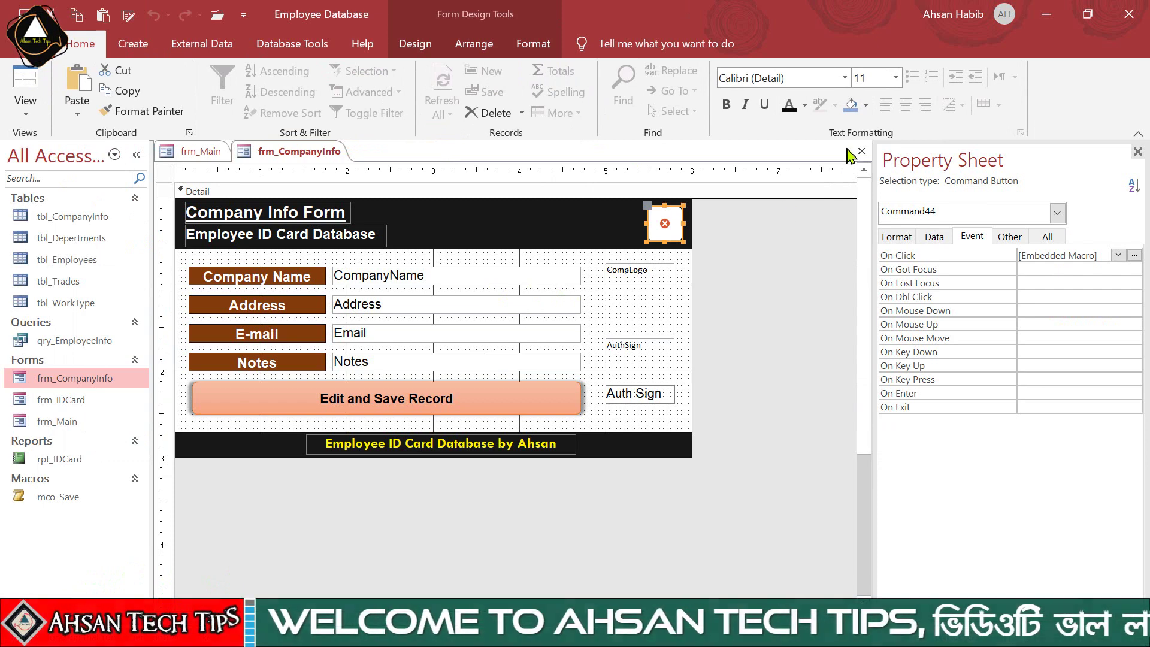
# Close the frm_CompanyInfo and frm_Main designs, saving the form changes
pyautogui.click(862, 151)
pyautogui.click(513, 385)
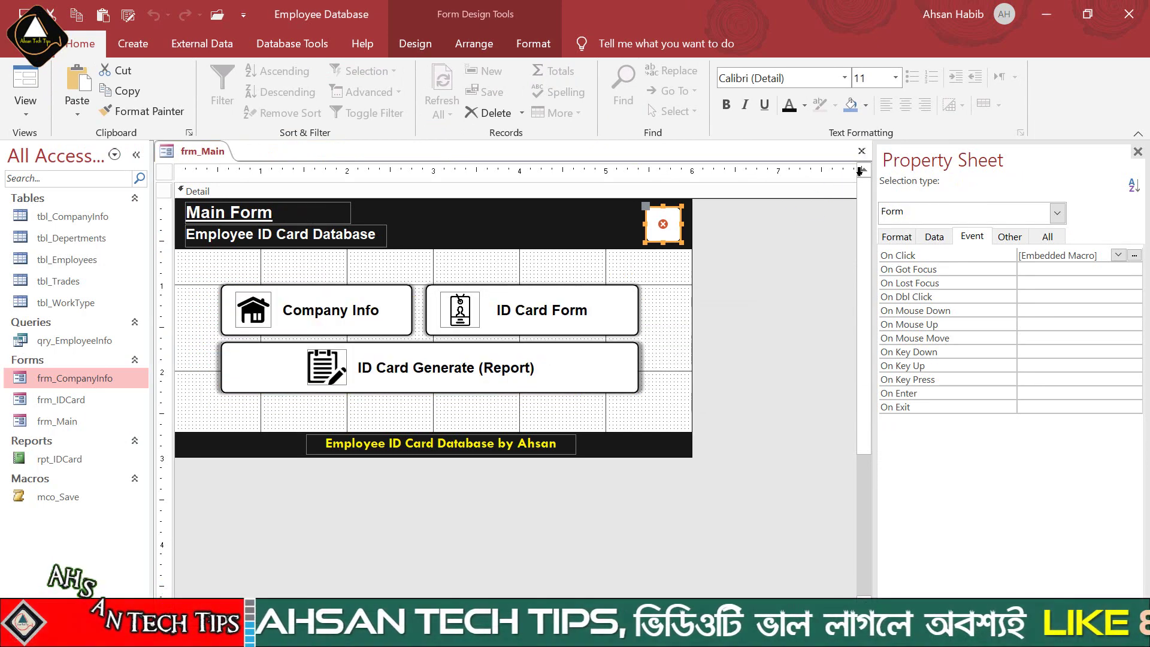
pyautogui.click(862, 151)
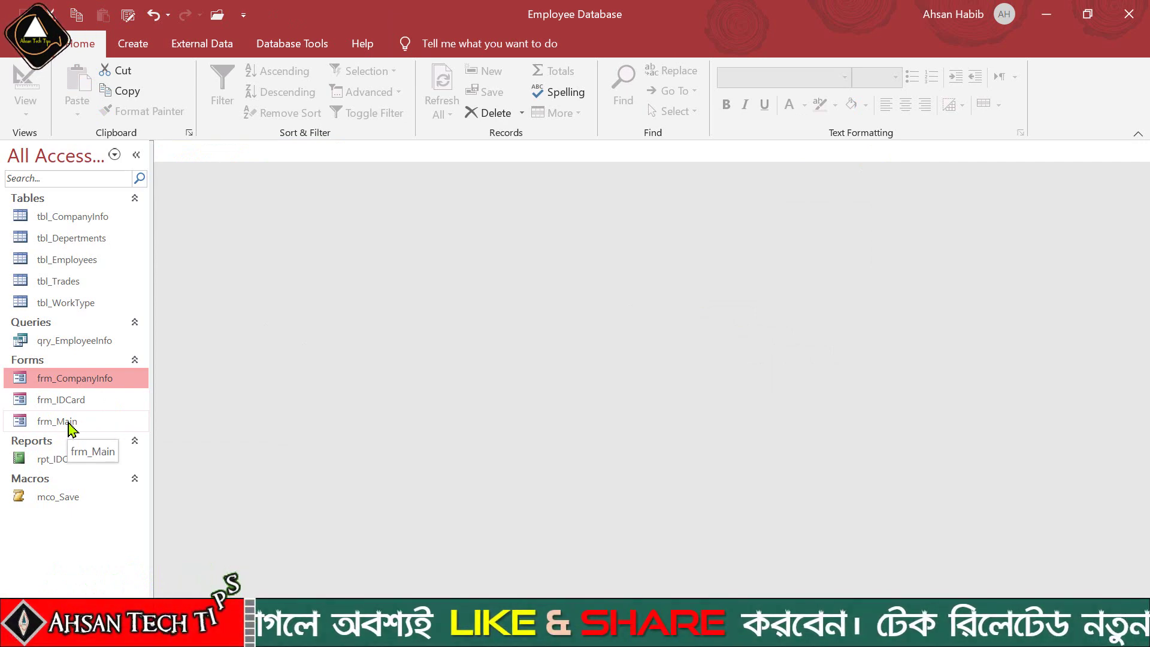
# Set frm_Main as the Display Form in Access Options > Current Database
pyautogui.click(69, 423)
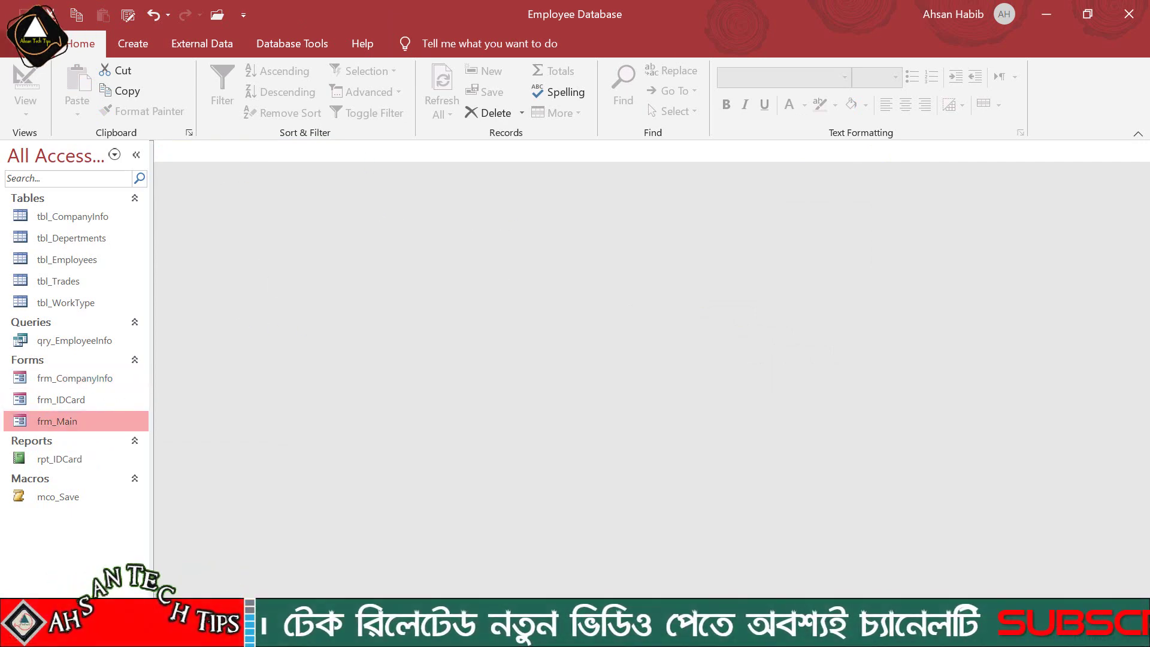
pyautogui.click(27, 43)
pyautogui.click(27, 611)
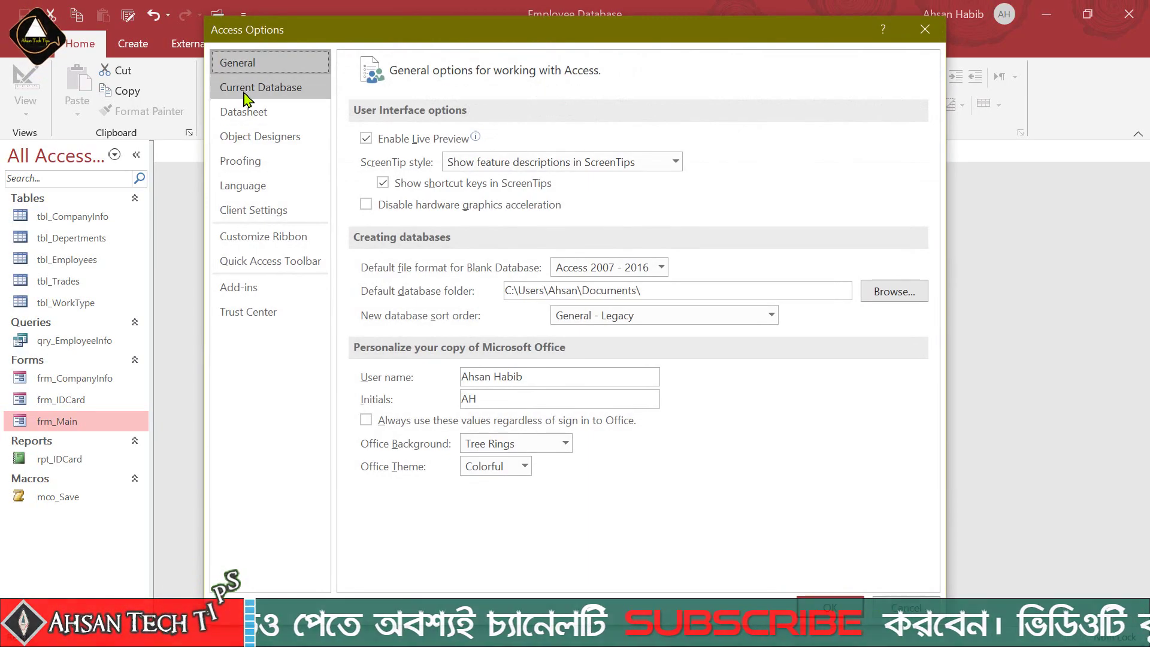
pyautogui.click(251, 91)
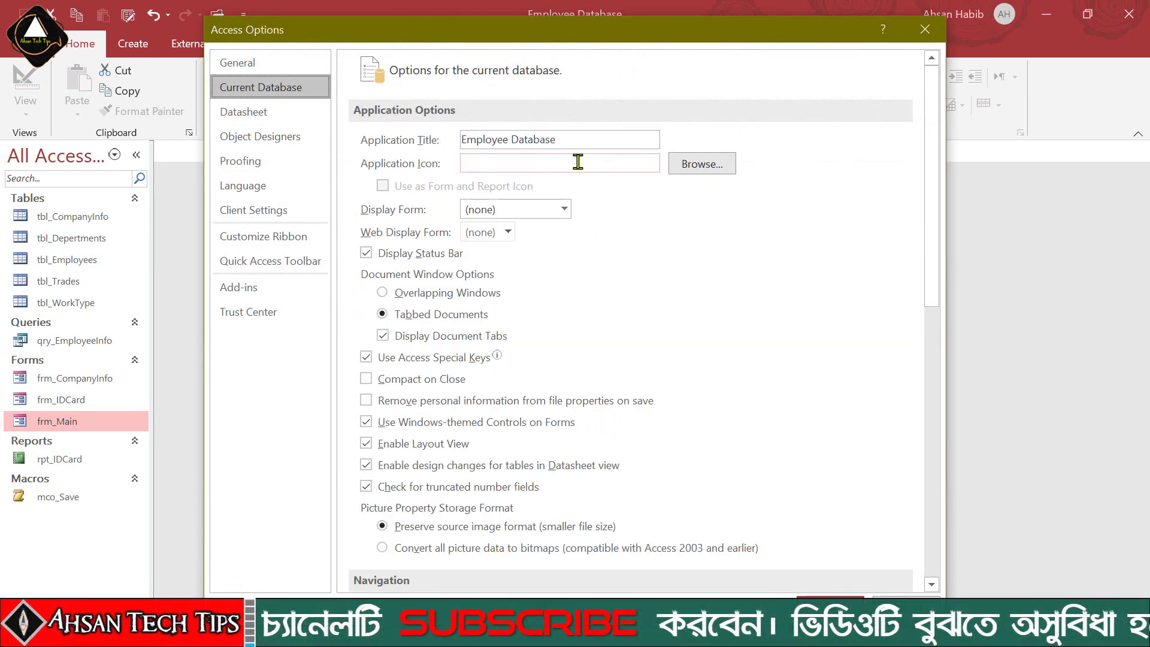
pyautogui.click(565, 209)
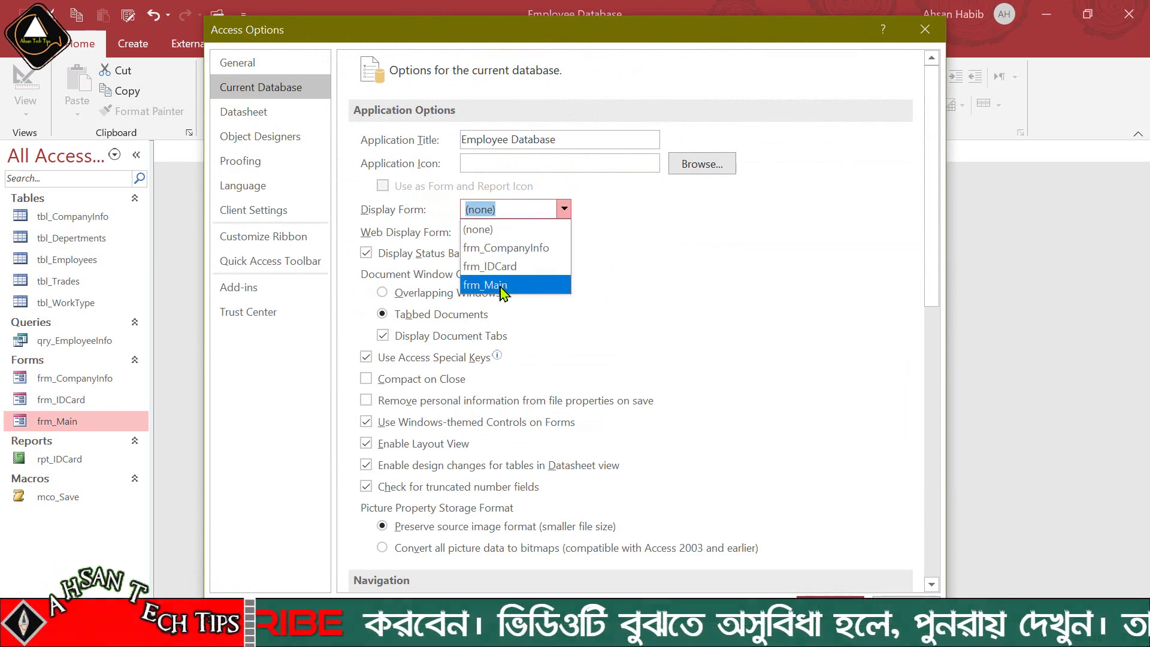
pyautogui.click(508, 286)
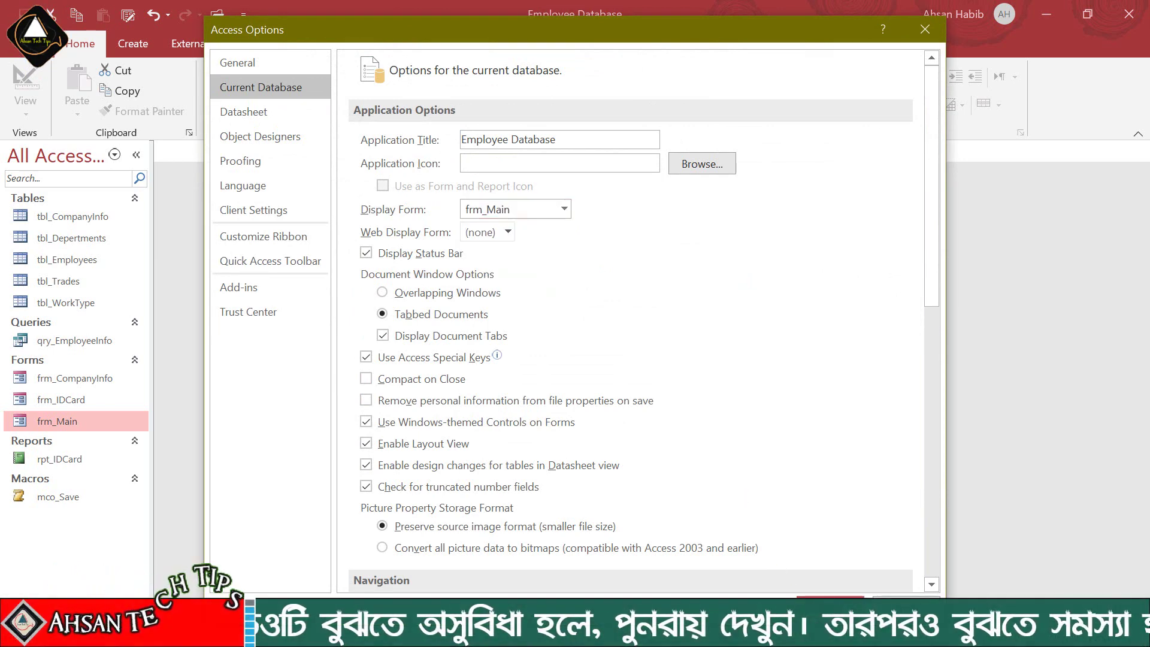
pyautogui.click(830, 607)
pyautogui.click(585, 378)
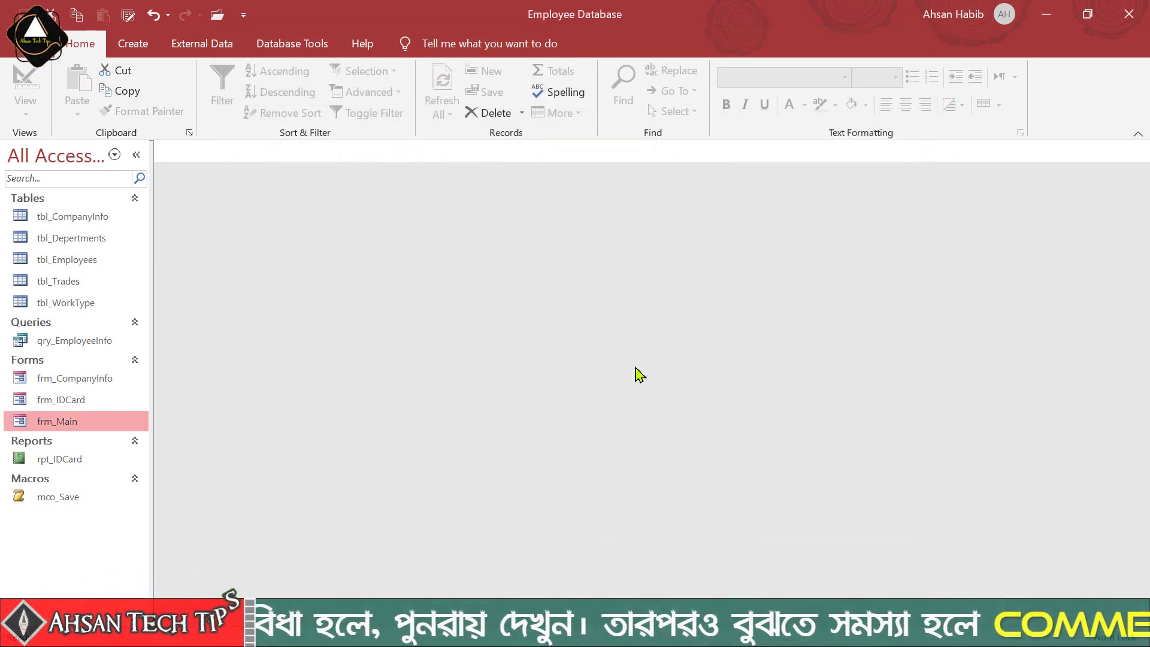
# Close Access and reopen the Employee ID Card database from the Employee ID Card Soft folder
pyautogui.click(1130, 14)
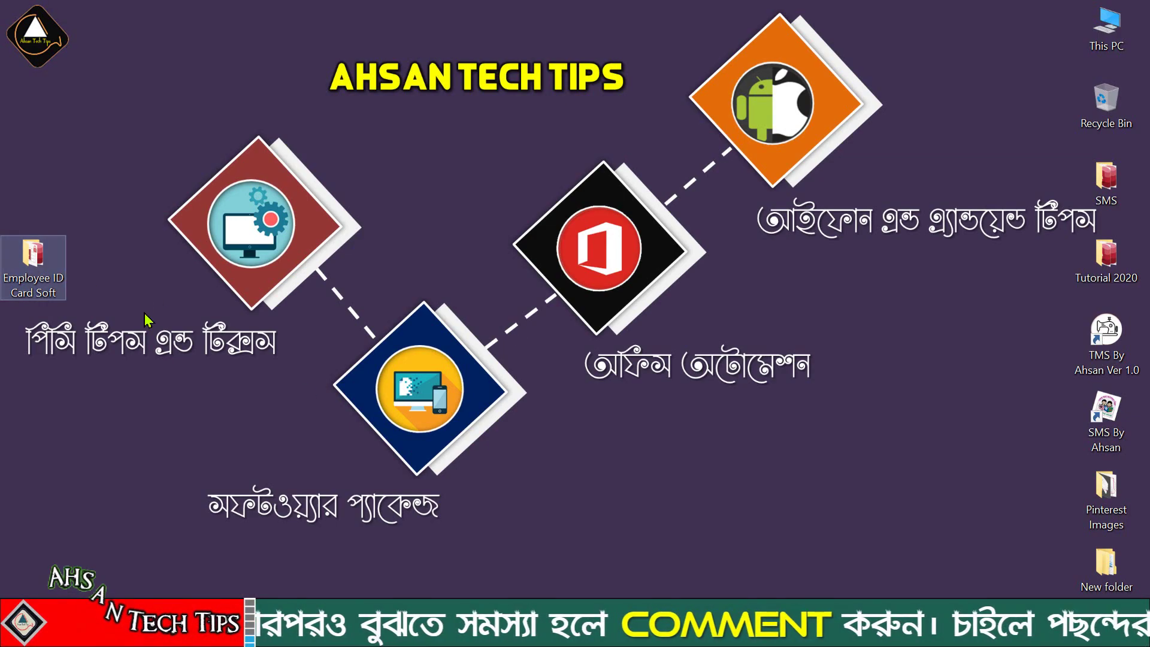
pyautogui.press('Return')
pyautogui.click(760, 294)
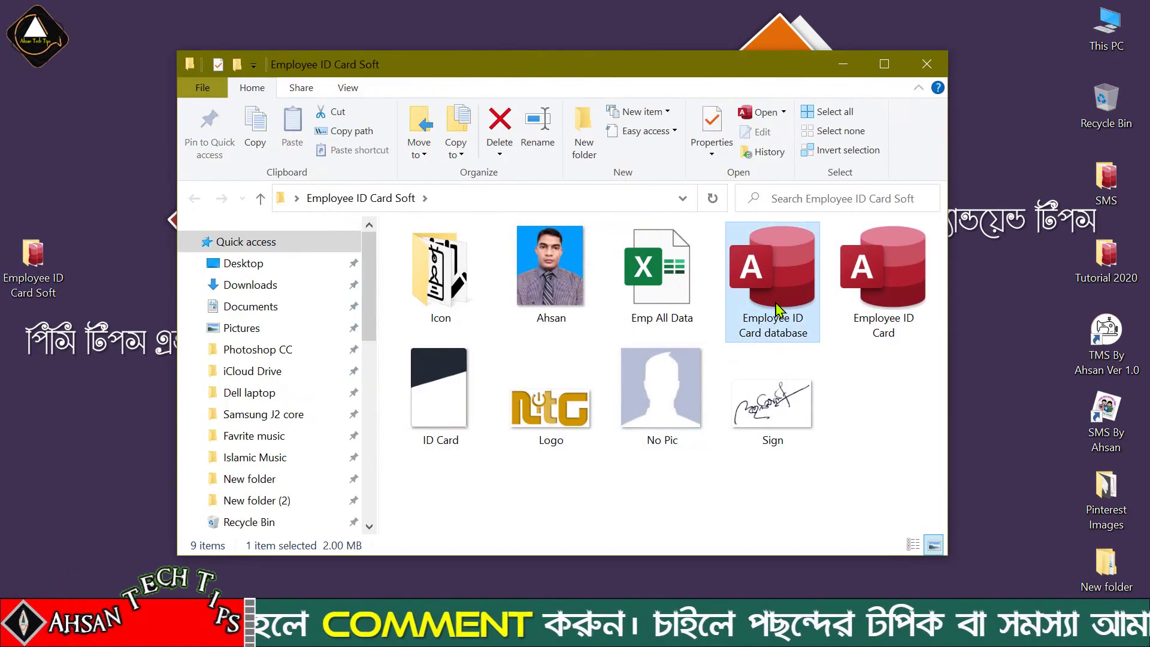
pyautogui.doubleClick(780, 278)
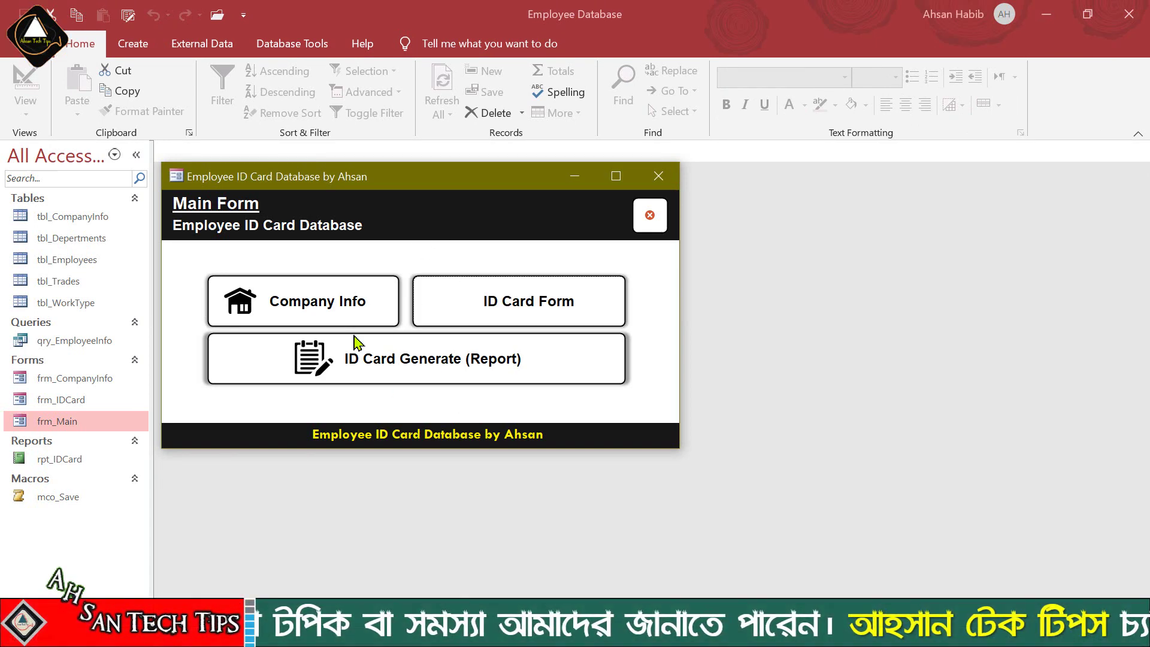
# Open Company Info and enter the company name Naldanga IT Center, its address, e-mail and notes
pyautogui.click(336, 318)
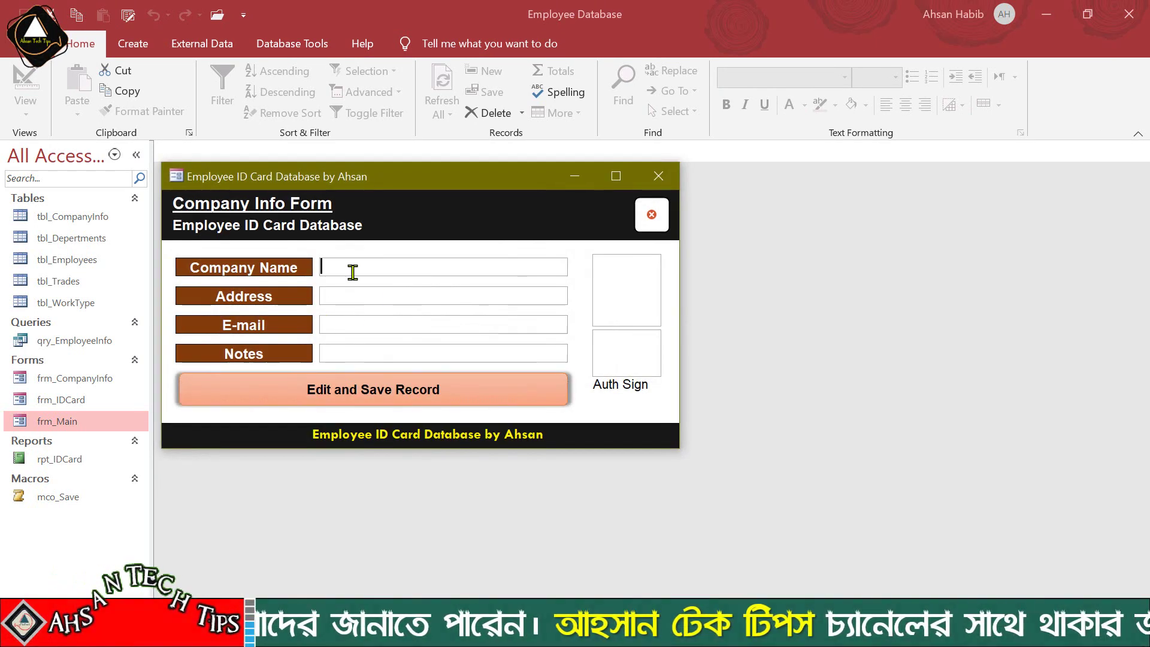
pyautogui.write('Naldanga IT Center')
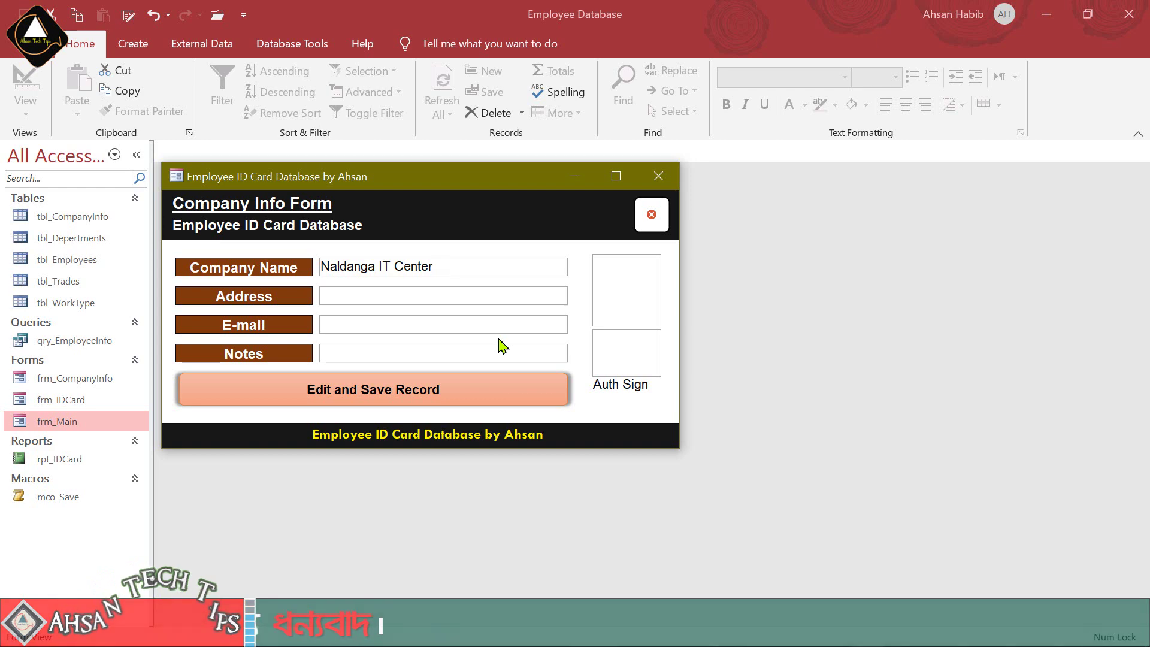
pyautogui.click(393, 296)
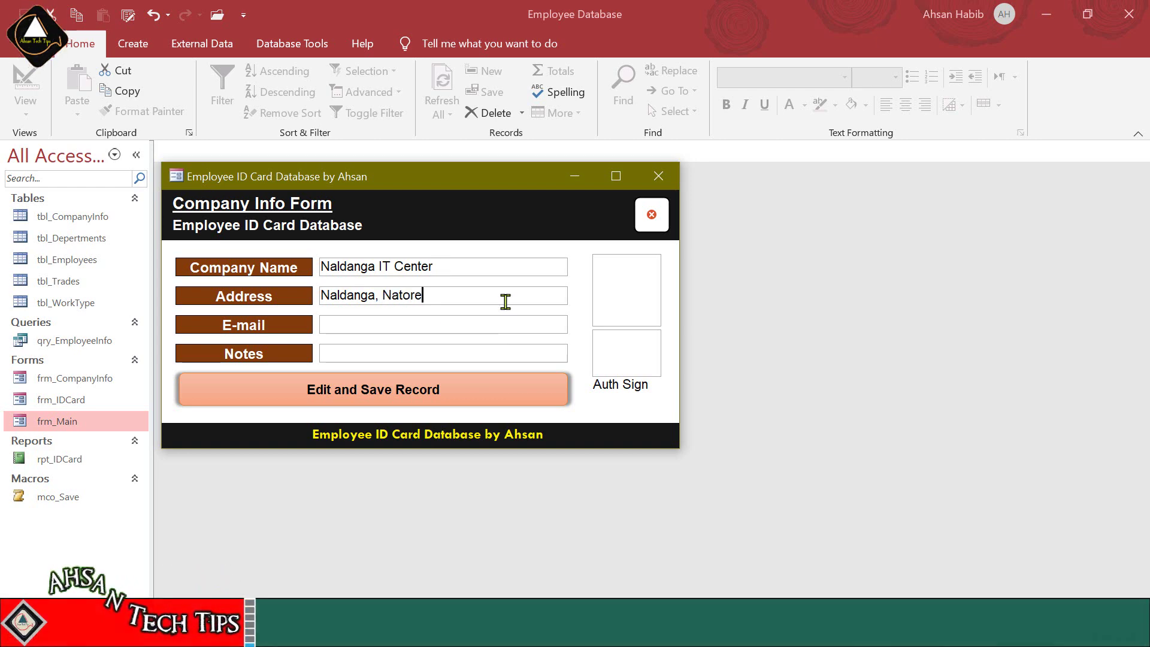
pyautogui.click(380, 326)
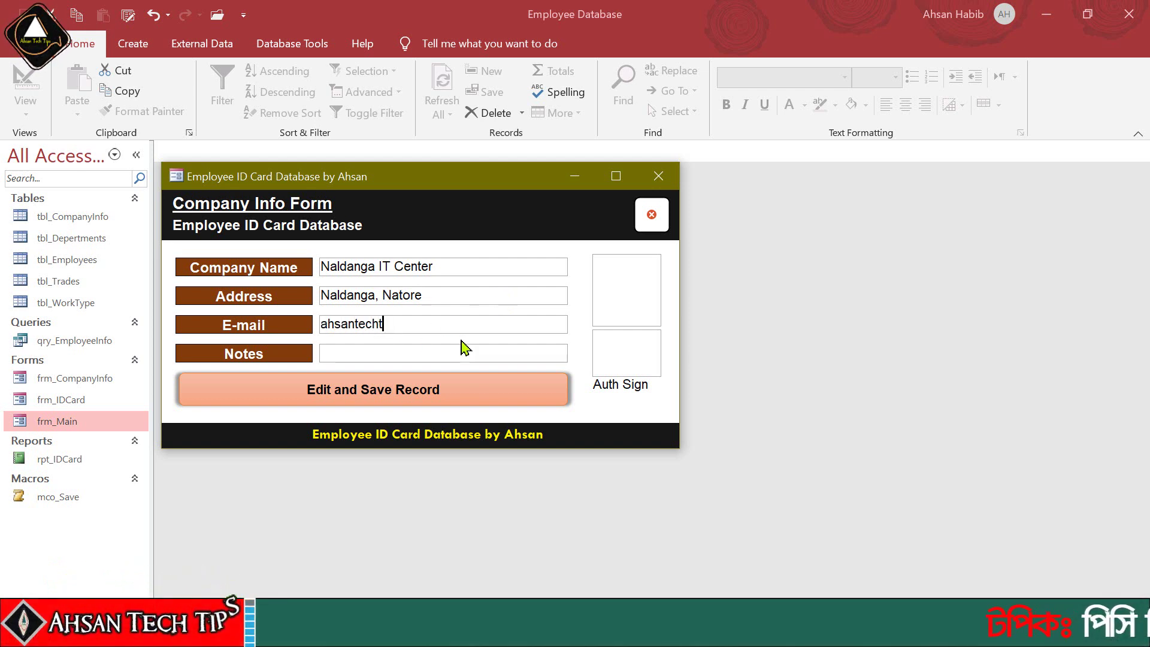
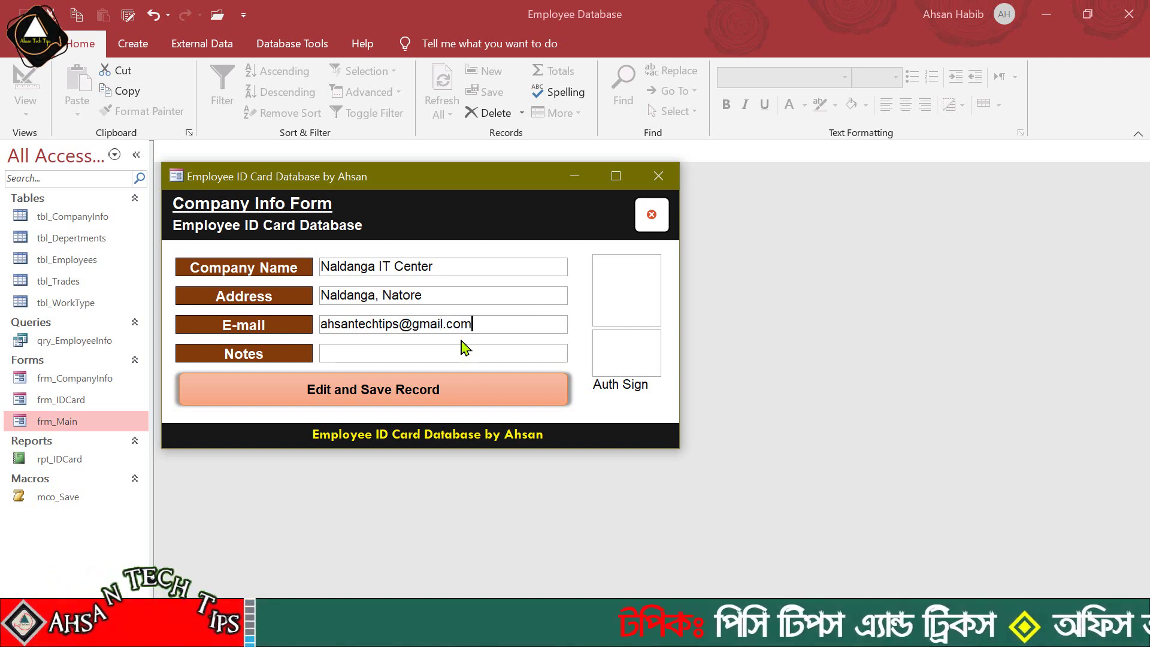
pyautogui.click(419, 352)
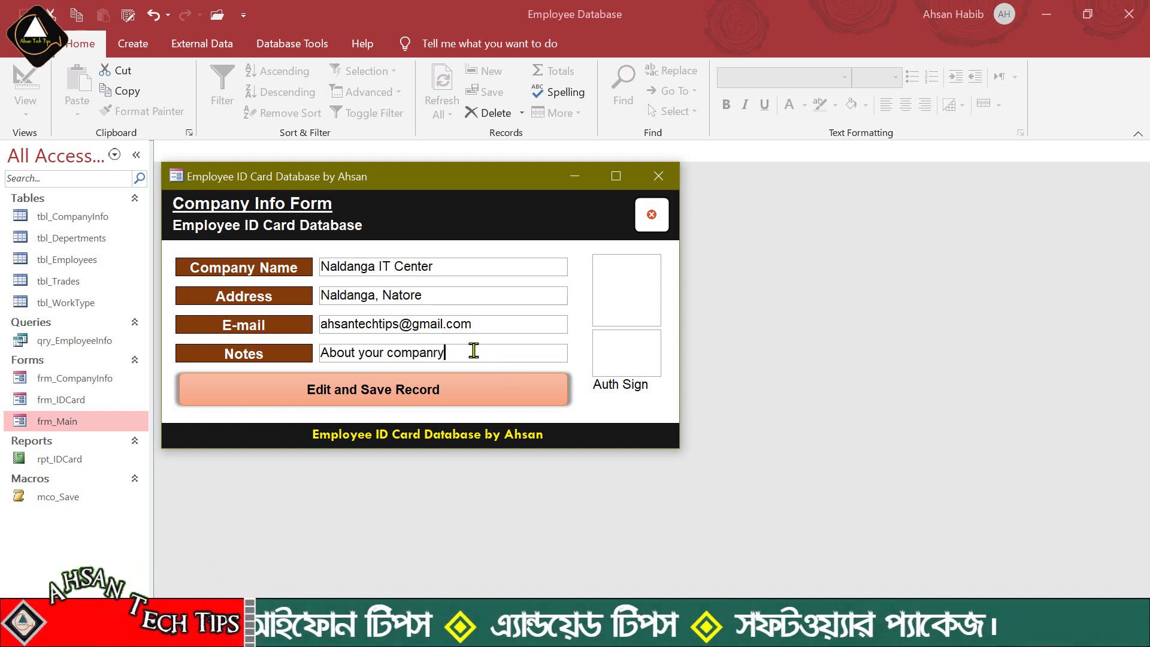
pyautogui.click(624, 286)
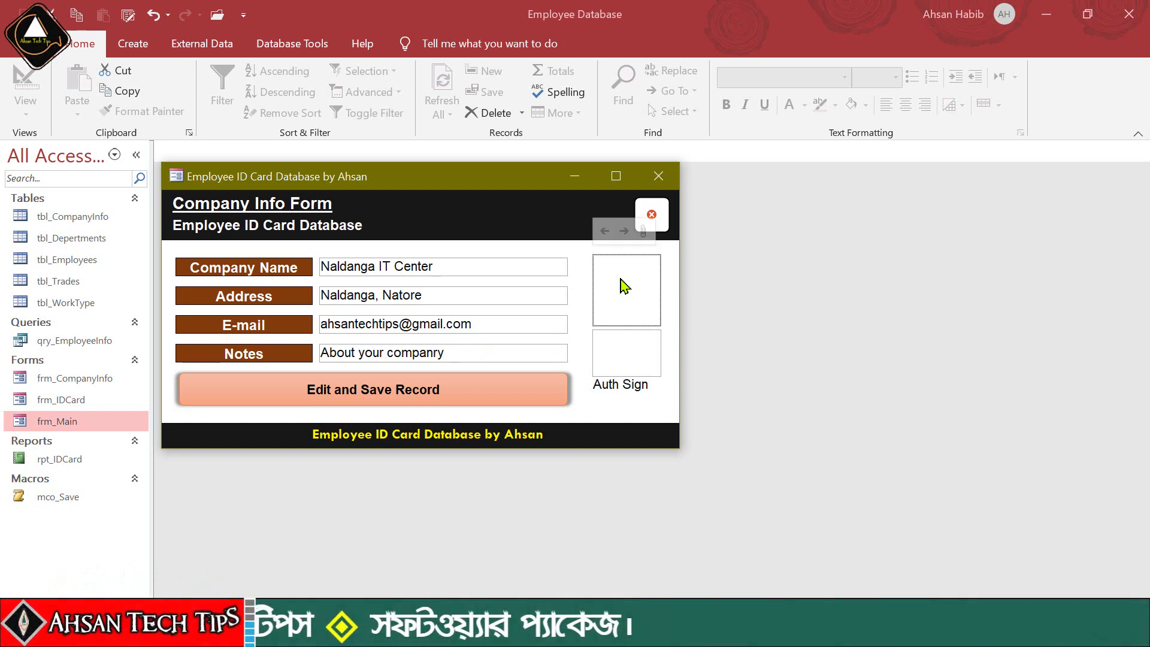
# Attach Logo.png from the Employee ID Card Soft folder as the company logo
pyautogui.click(695, 205)
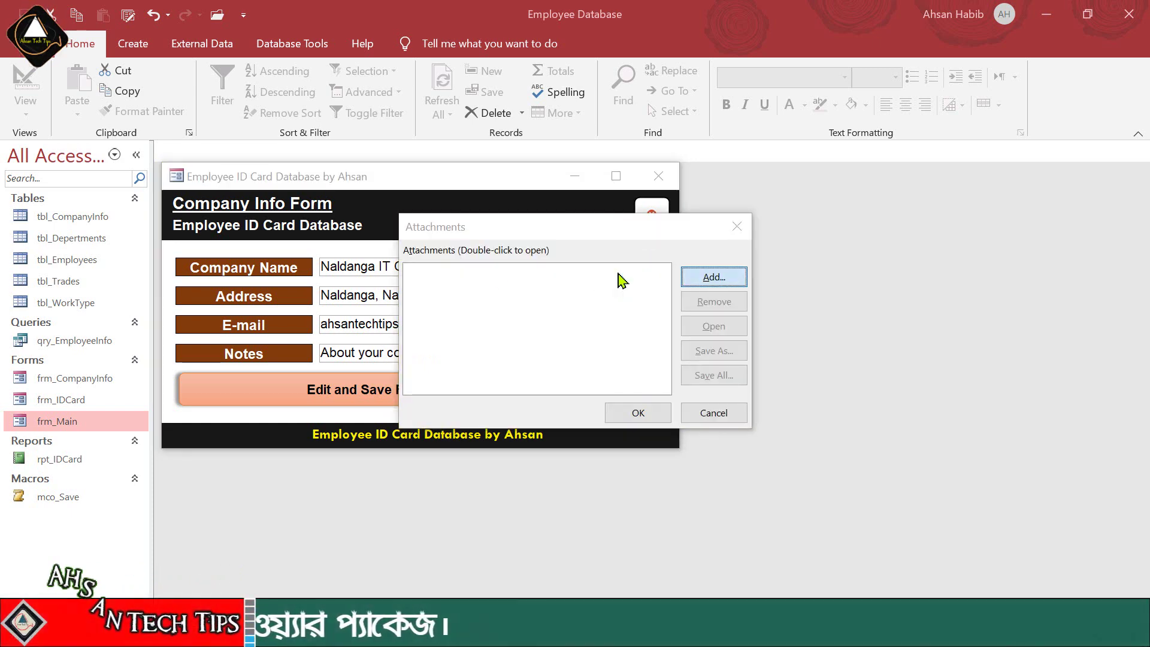
pyautogui.click(473, 280)
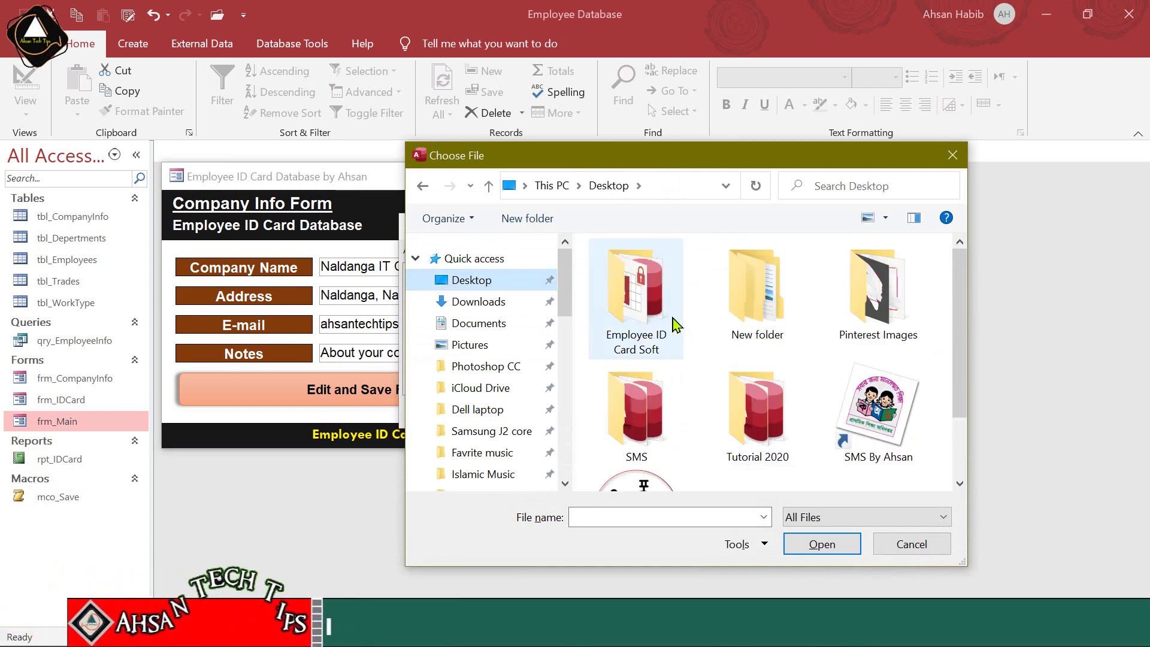
pyautogui.doubleClick(673, 359)
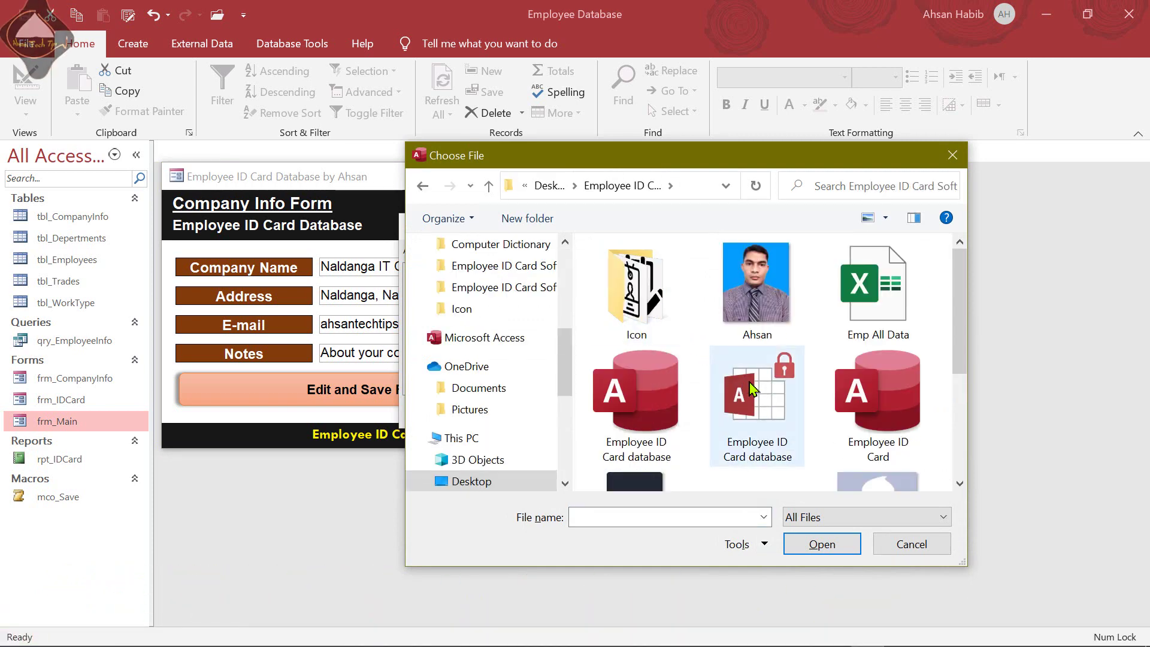
pyautogui.scroll(-3, 753, 389)
pyautogui.click(812, 386)
pyautogui.click(822, 544)
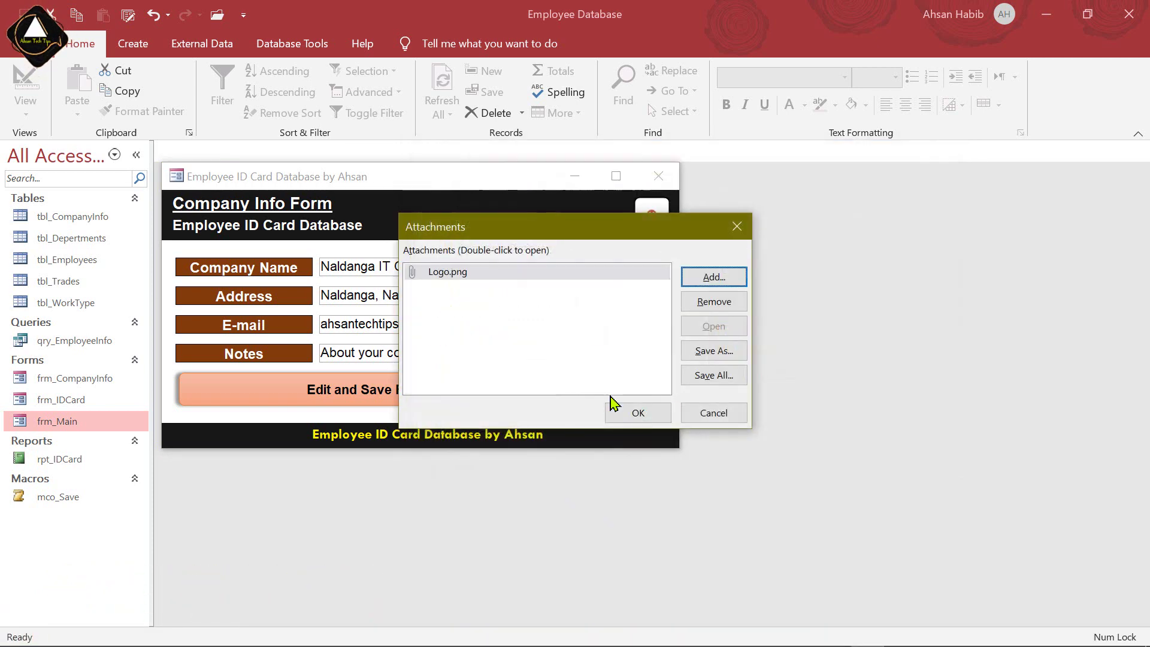
pyautogui.click(656, 417)
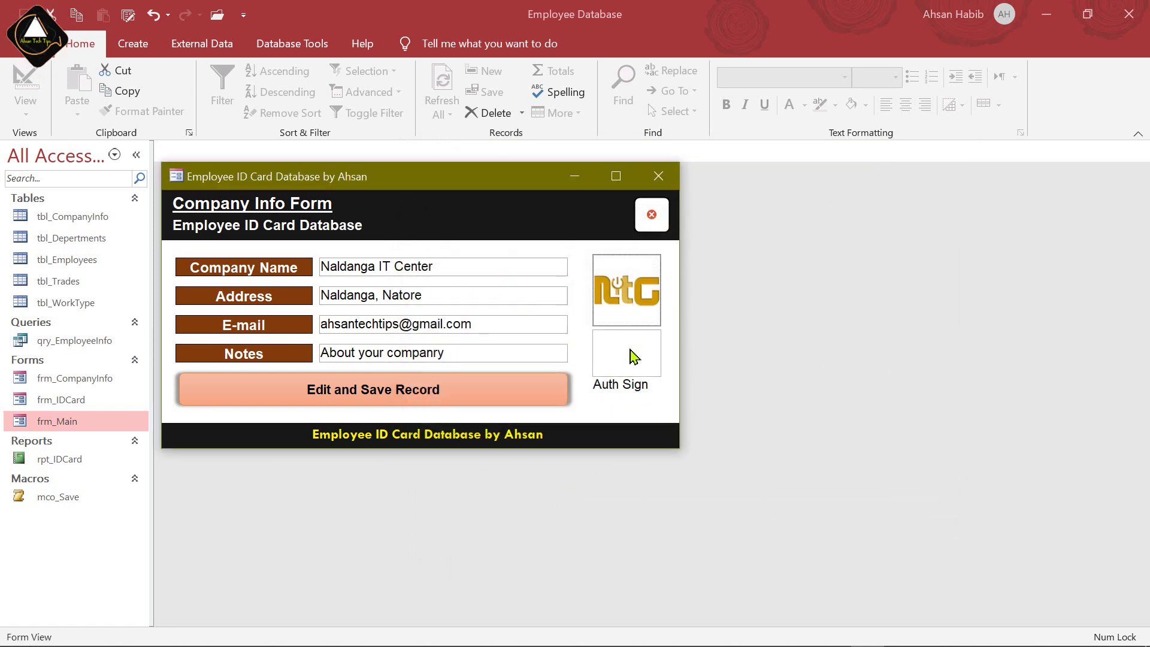
# Attach Sign.png as the image in the Auth Sign box
pyautogui.doubleClick(645, 313)
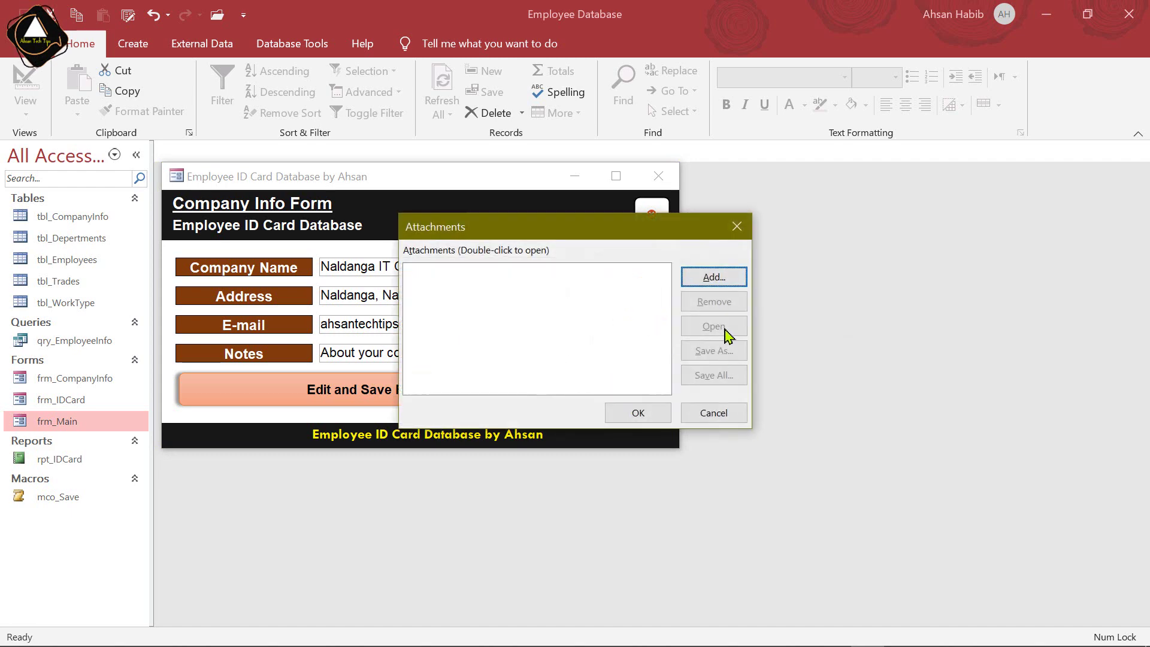
pyautogui.click(720, 281)
pyautogui.scroll(-3, 809, 354)
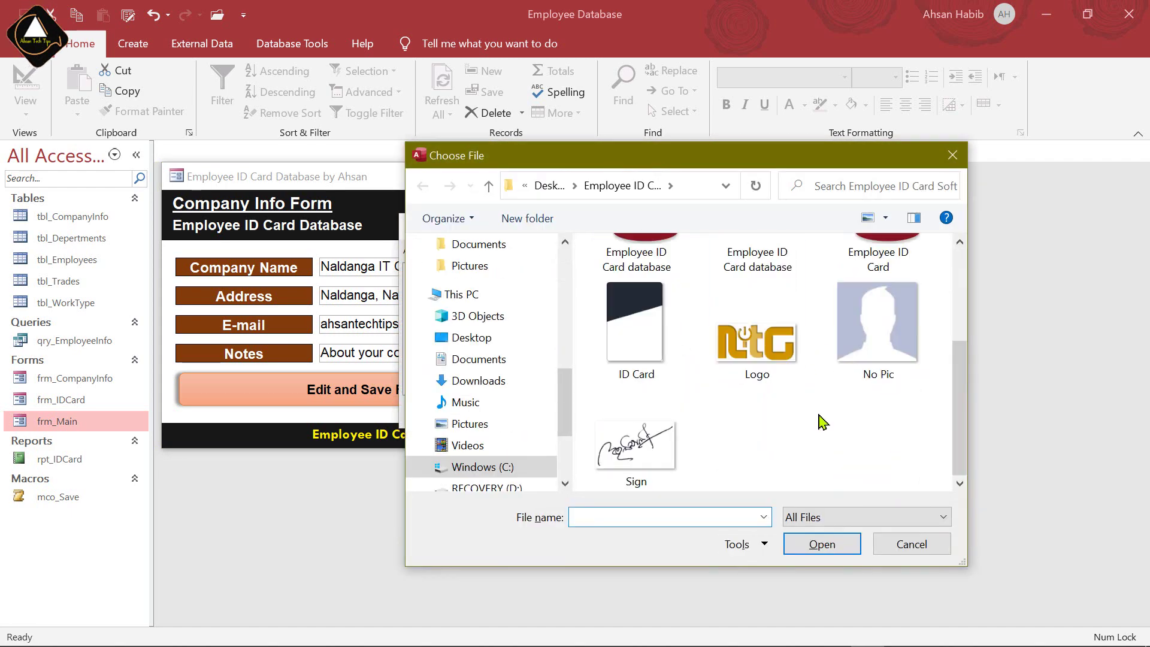
pyautogui.click(654, 444)
pyautogui.click(835, 548)
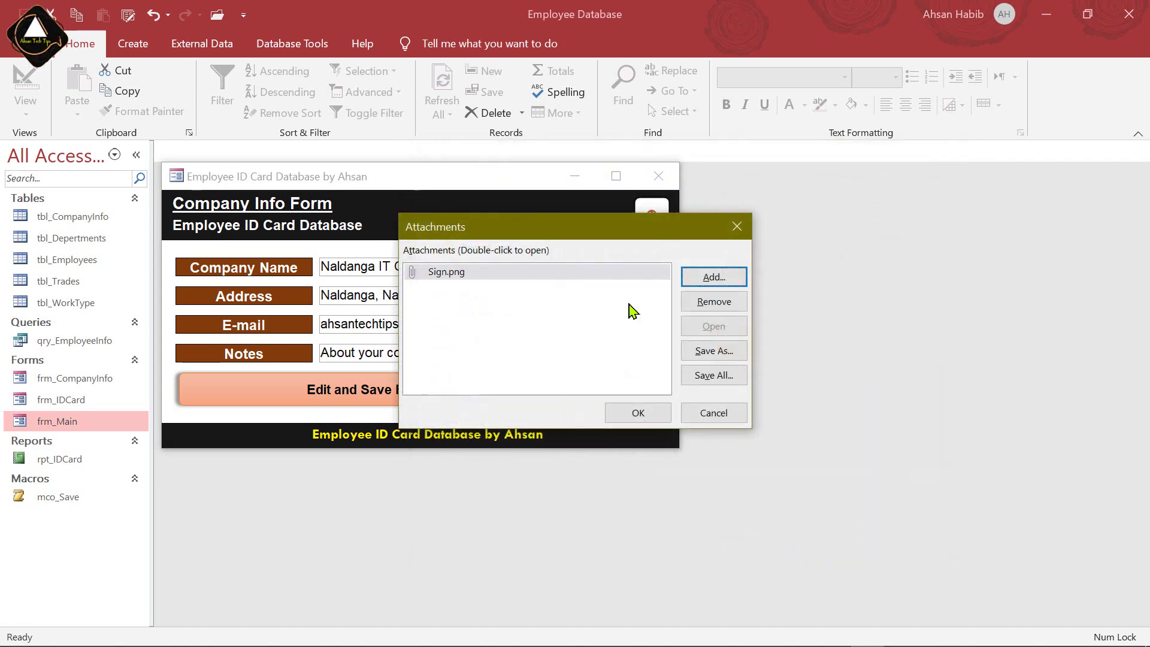
pyautogui.click(642, 417)
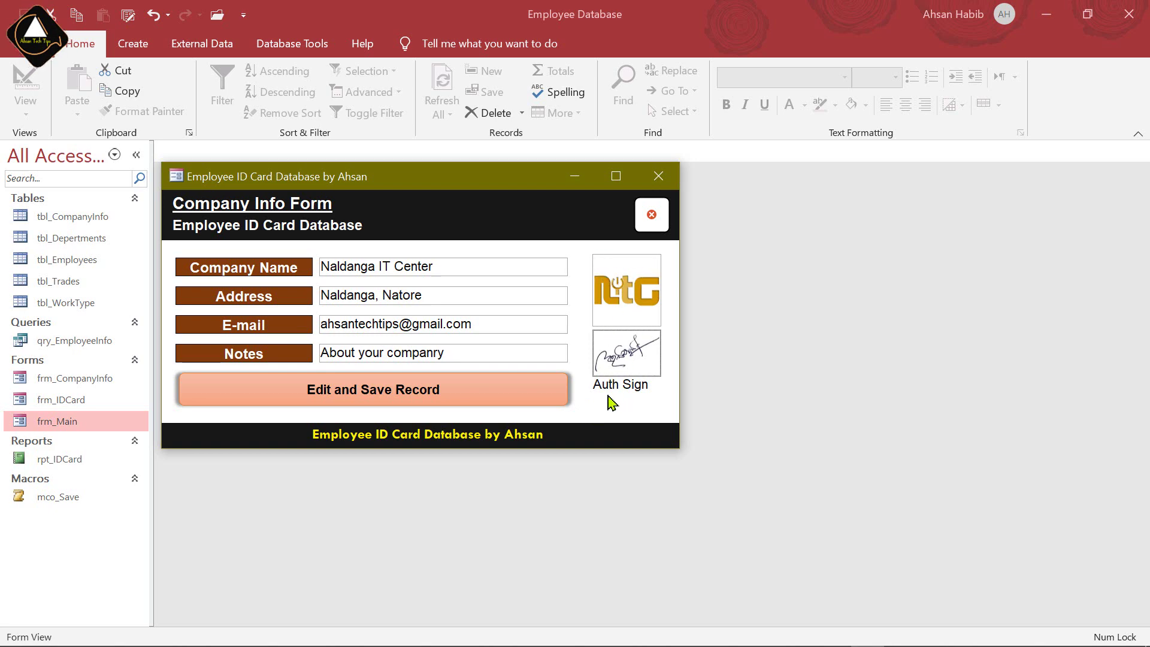
# In Design View, set the logo and signature images' Shape Outline to transparent
pyautogui.rightClick(586, 396)
pyautogui.click(655, 458)
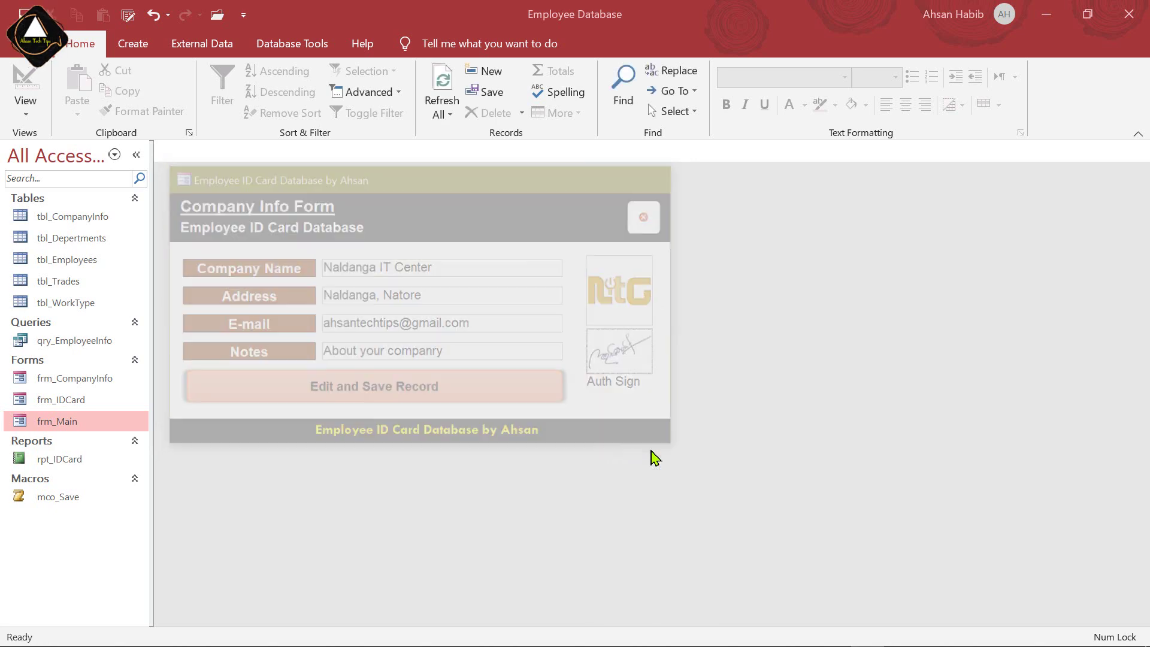
pyautogui.click(647, 290)
pyautogui.keyDown('shift'); pyautogui.click(644, 395); pyautogui.keyUp('shift')
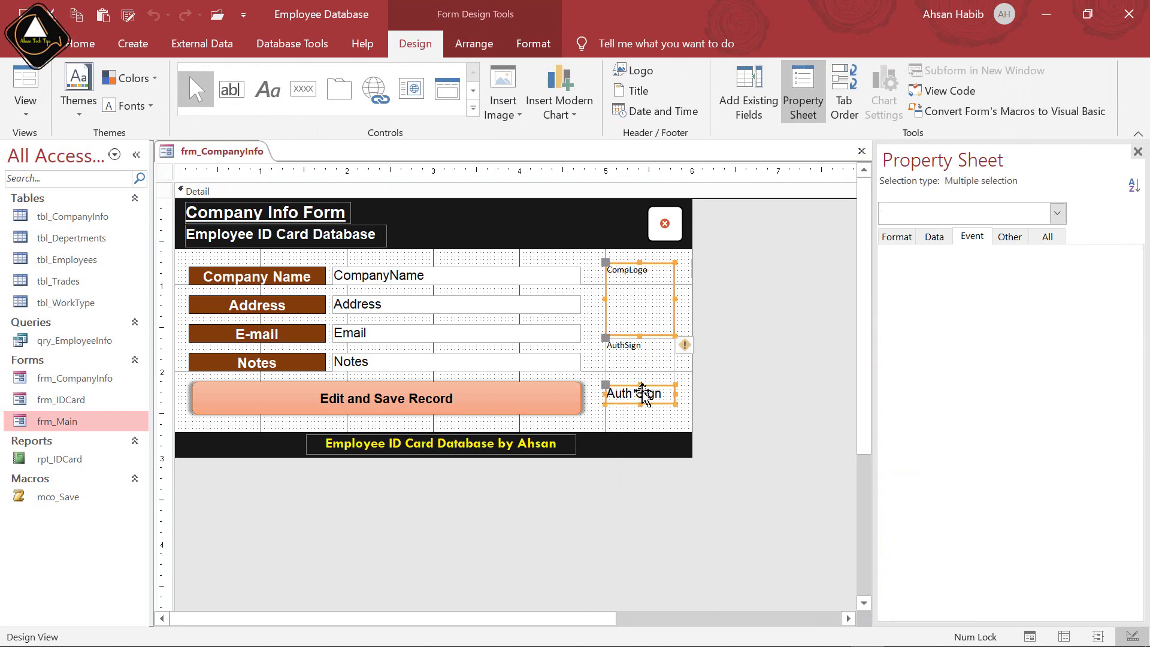
pyautogui.click(650, 360)
pyautogui.keyDown('shift'); pyautogui.click(655, 286); pyautogui.keyUp('shift')
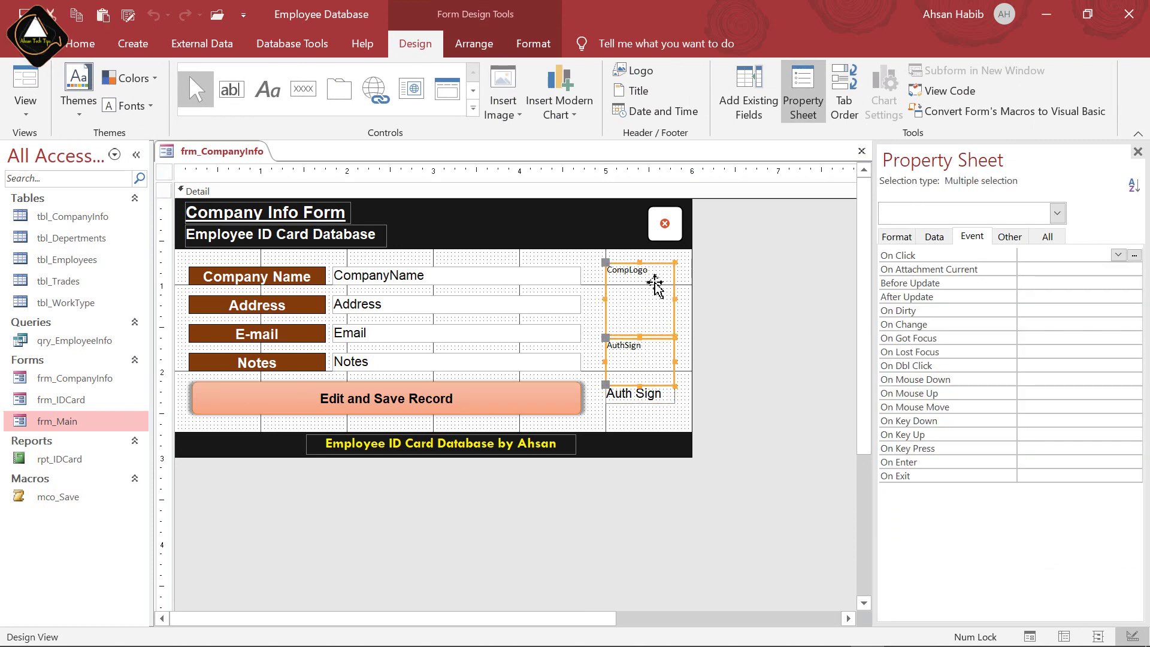
pyautogui.click(533, 43)
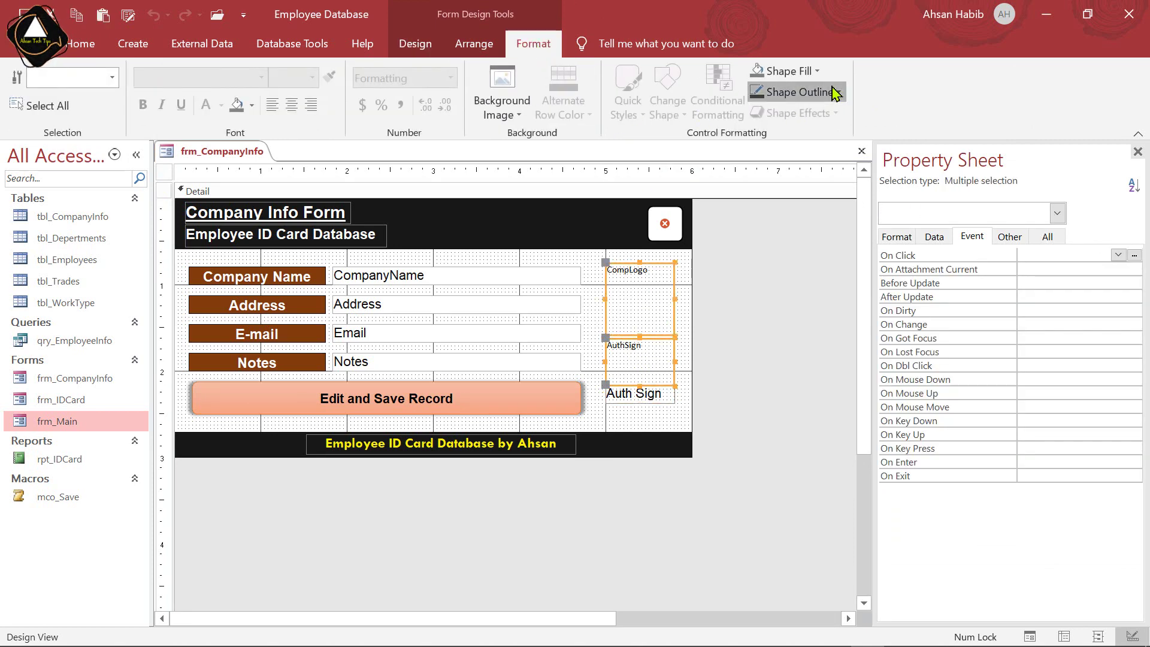
pyautogui.click(836, 92)
pyautogui.click(762, 324)
pyautogui.click(764, 311)
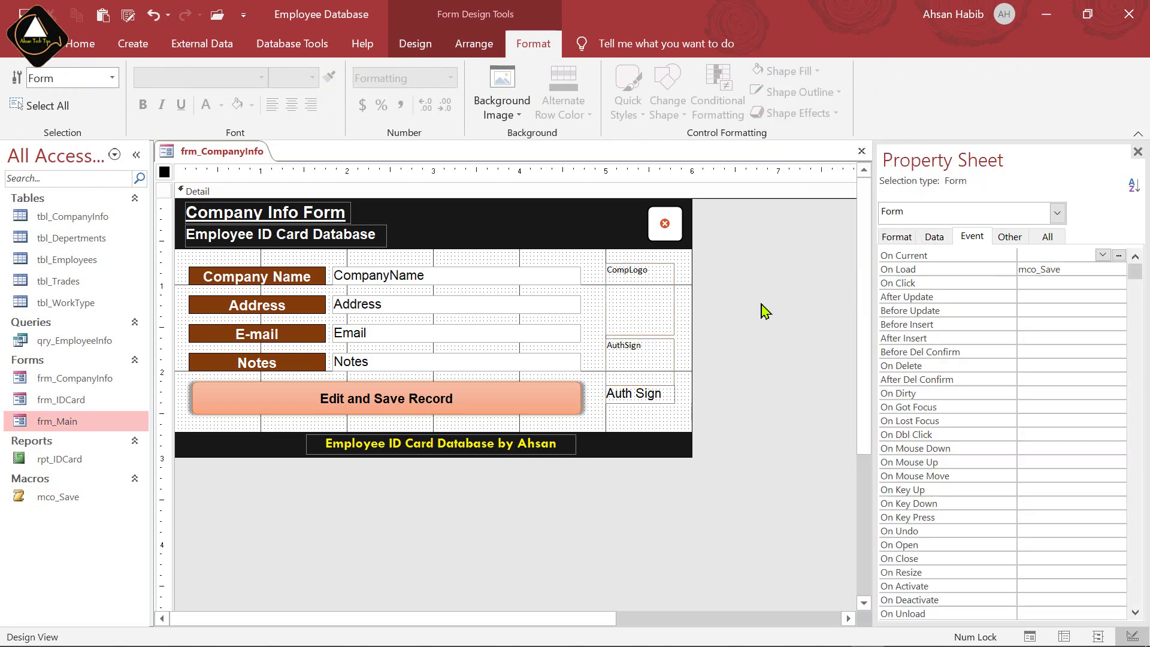
# Return to Form View, save the company record and close the Company Info form
pyautogui.click(81, 44)
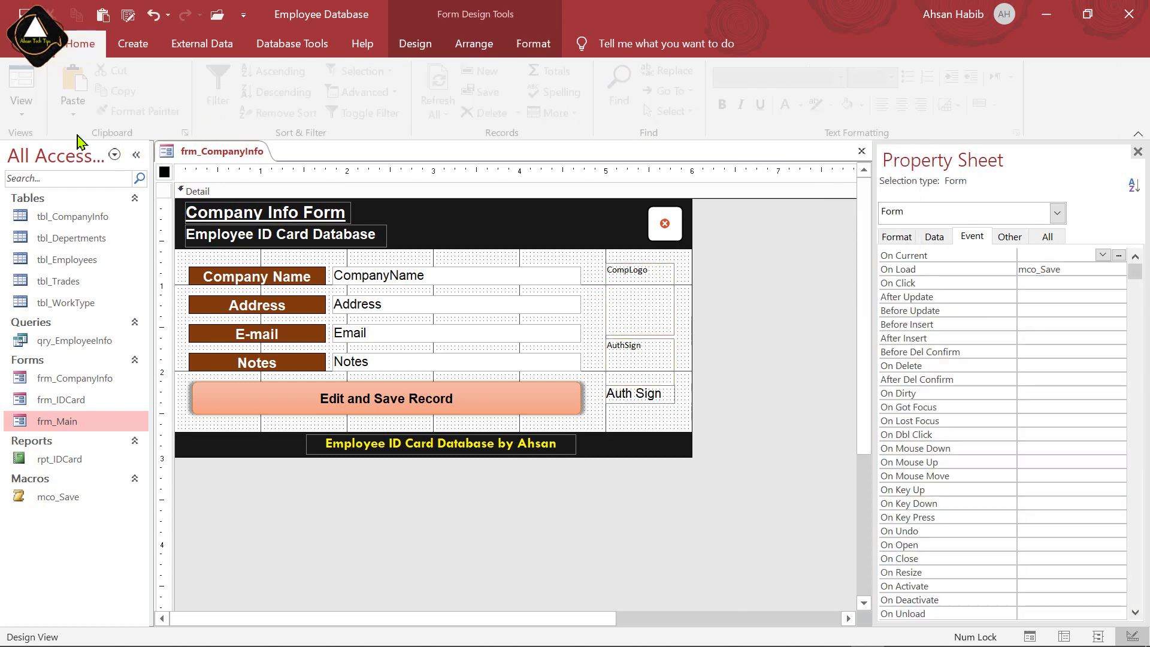
pyautogui.click(27, 84)
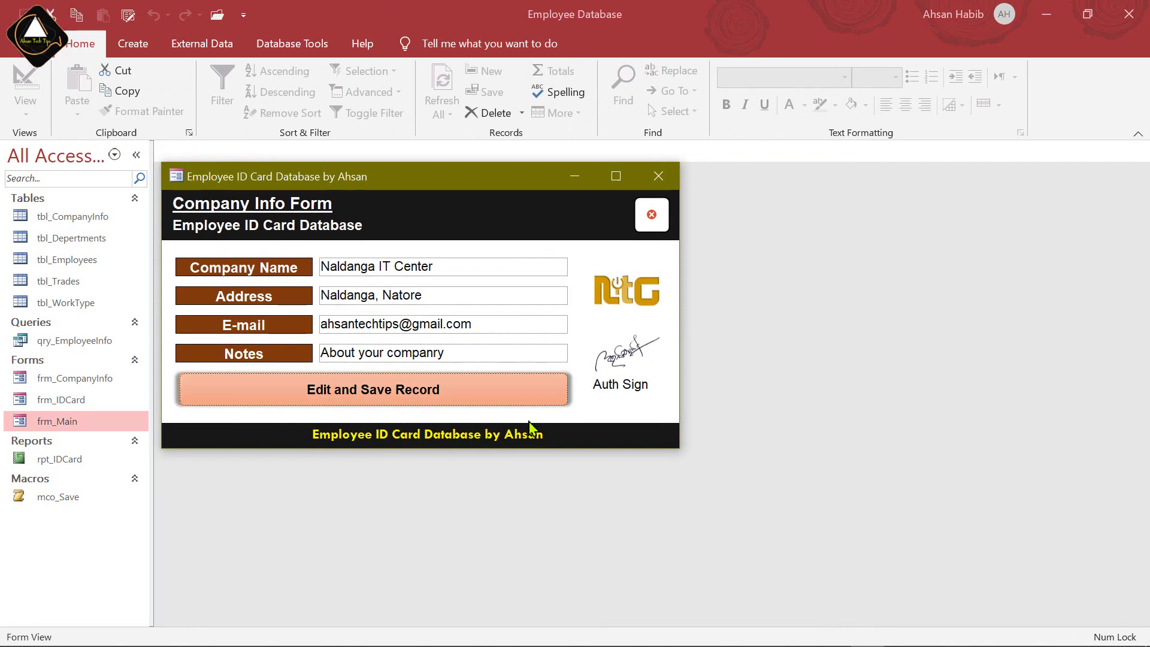
pyautogui.click(442, 393)
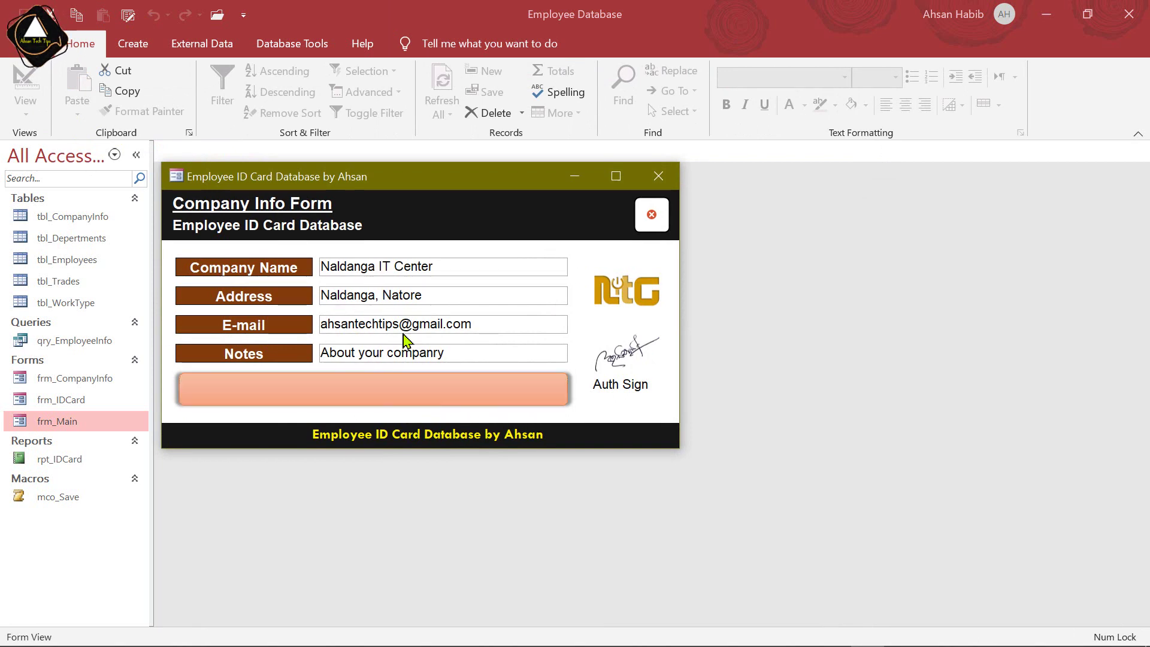
pyautogui.click(652, 215)
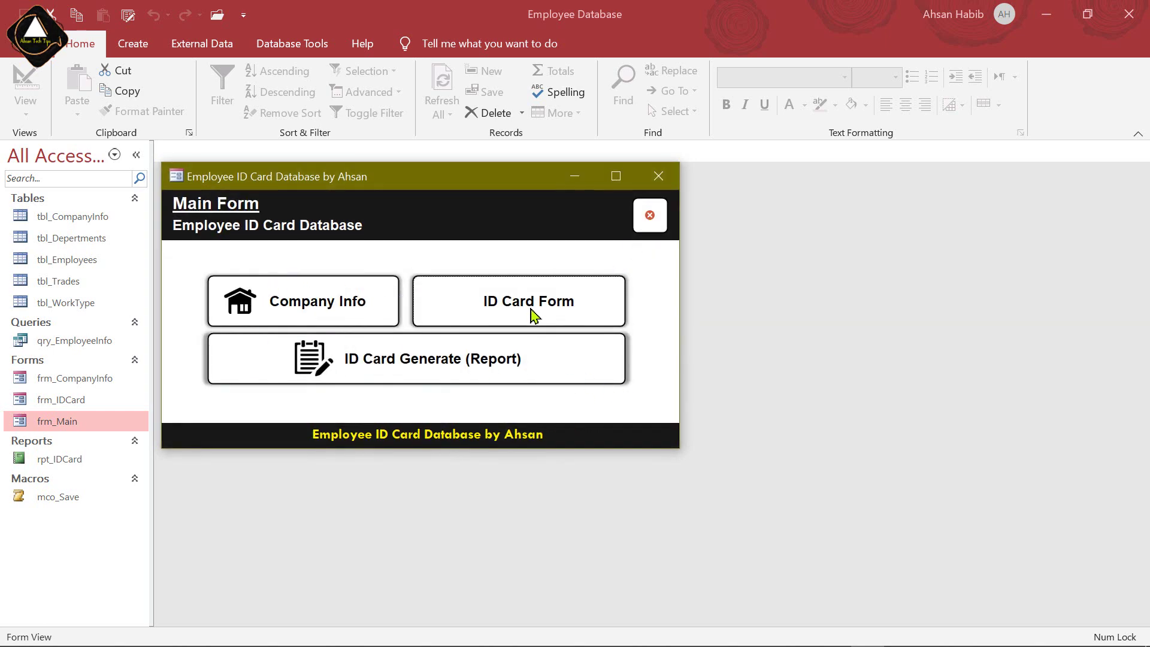
pyautogui.click(541, 307)
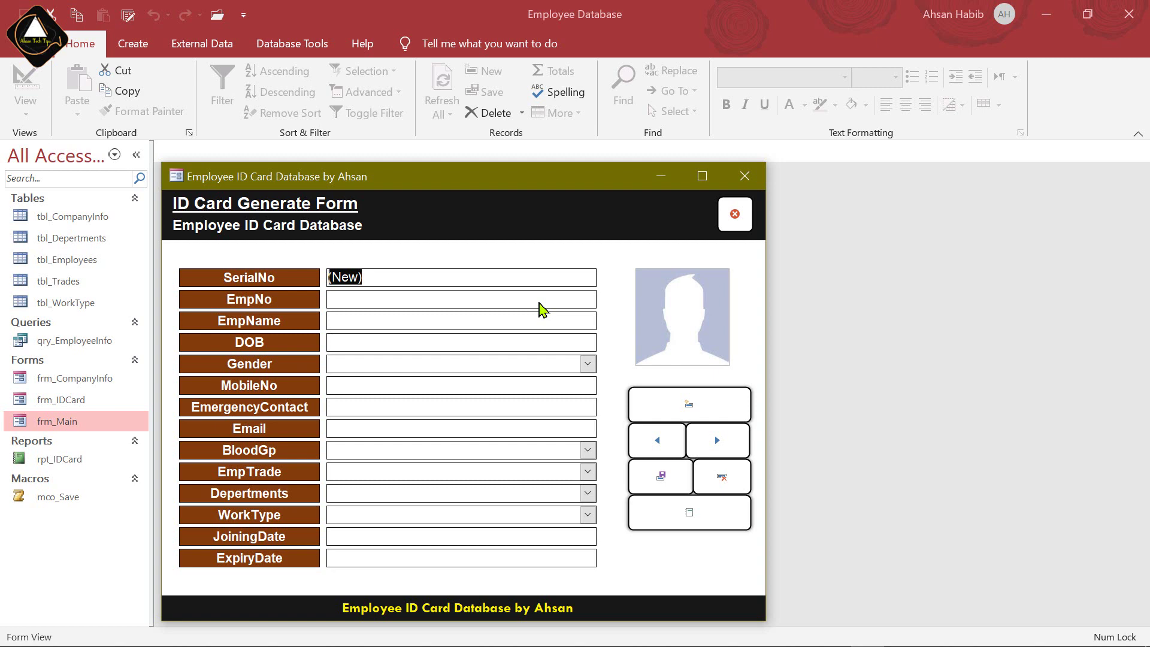
pyautogui.click(538, 296)
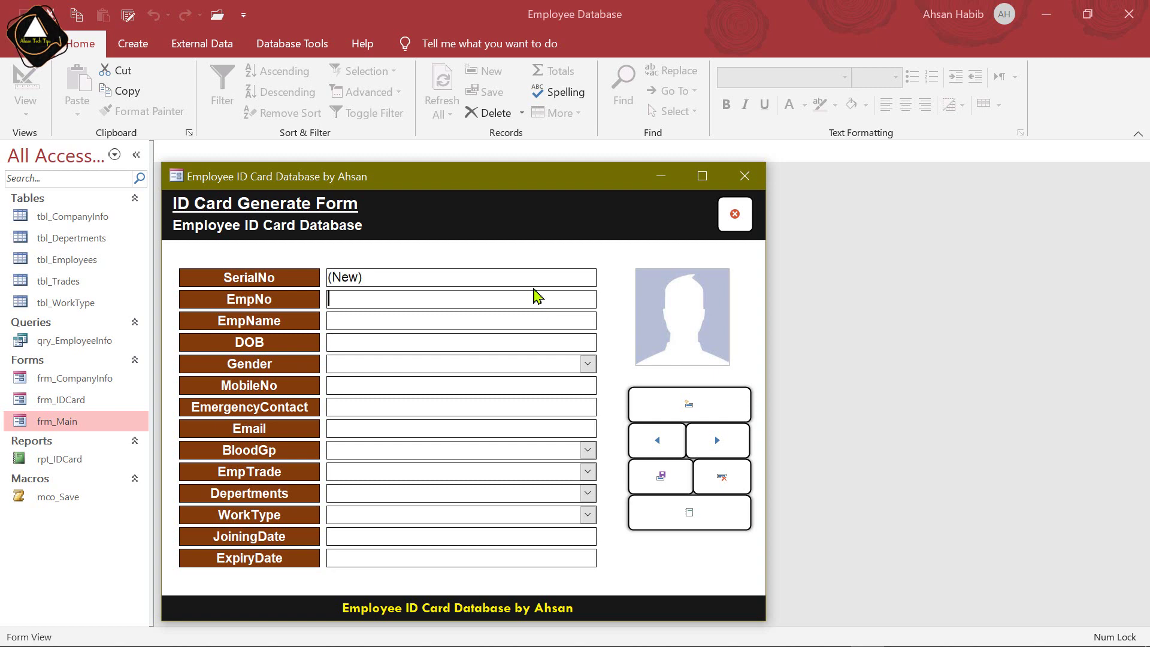
pyautogui.write('Emp-1')
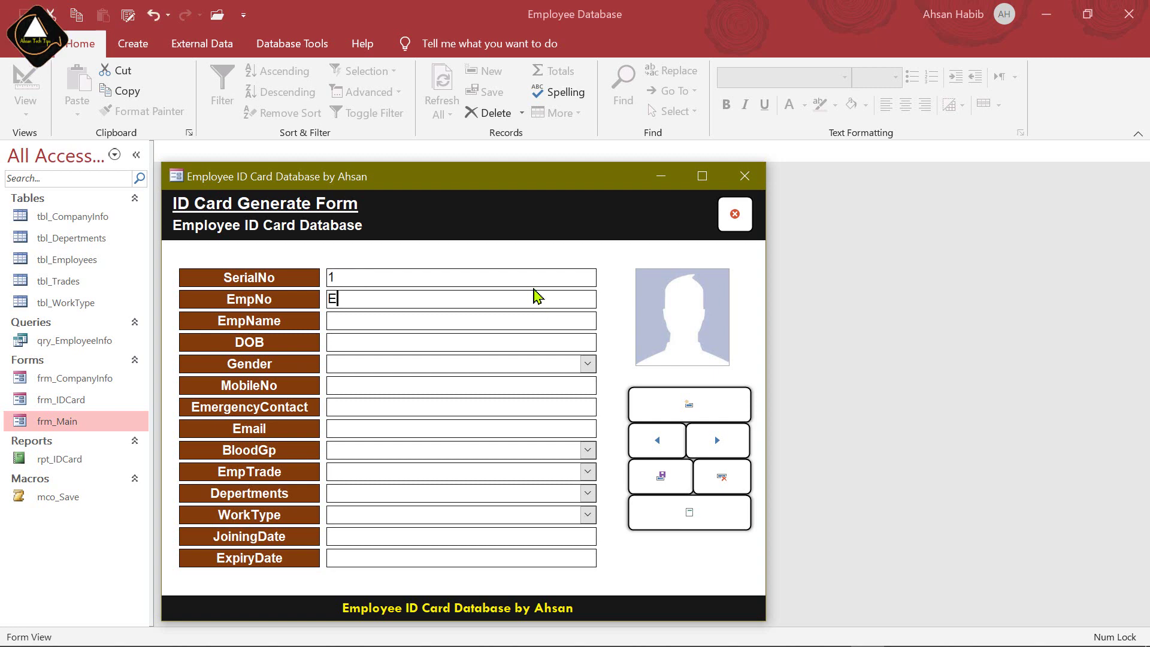
pyautogui.click(400, 320)
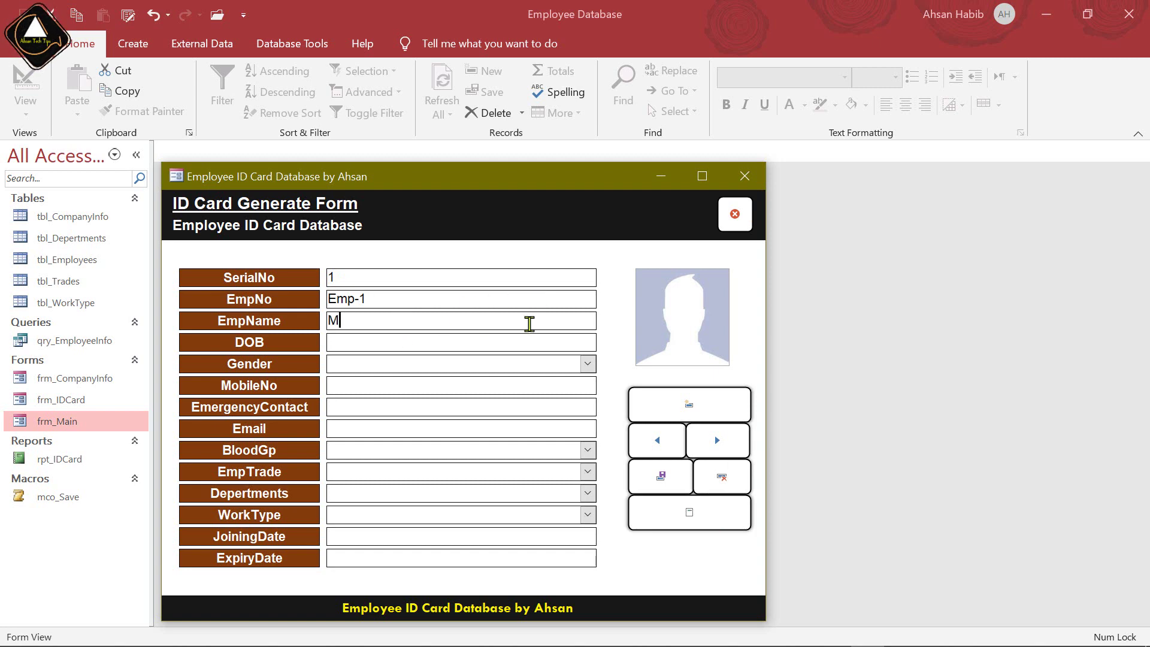
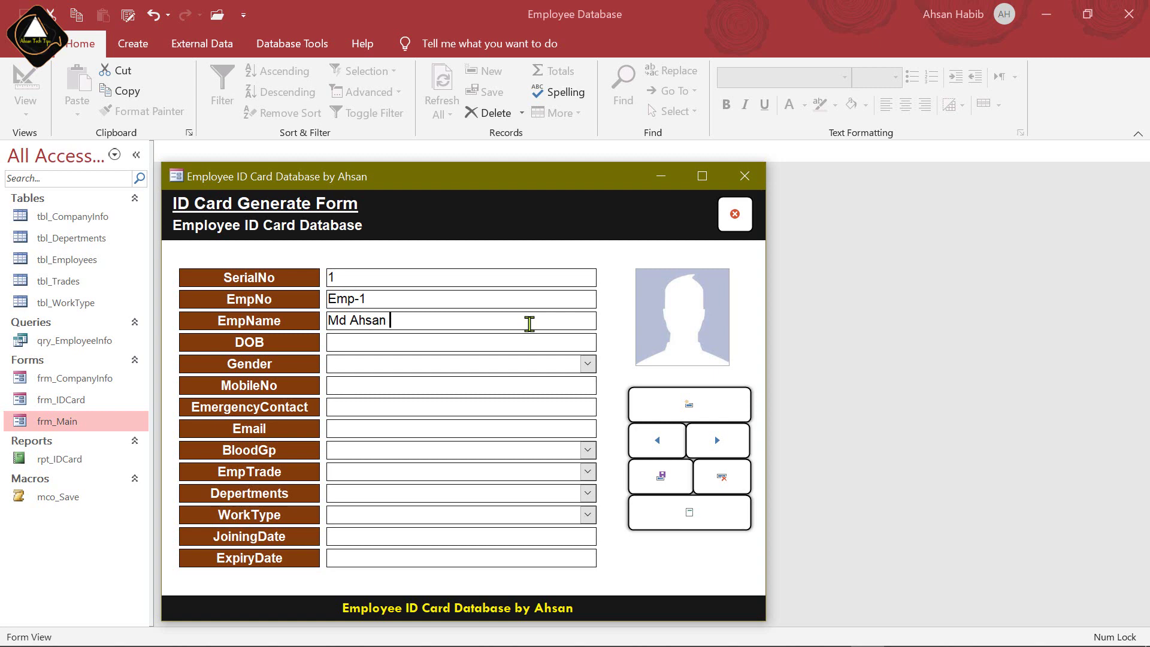
pyautogui.click(489, 343)
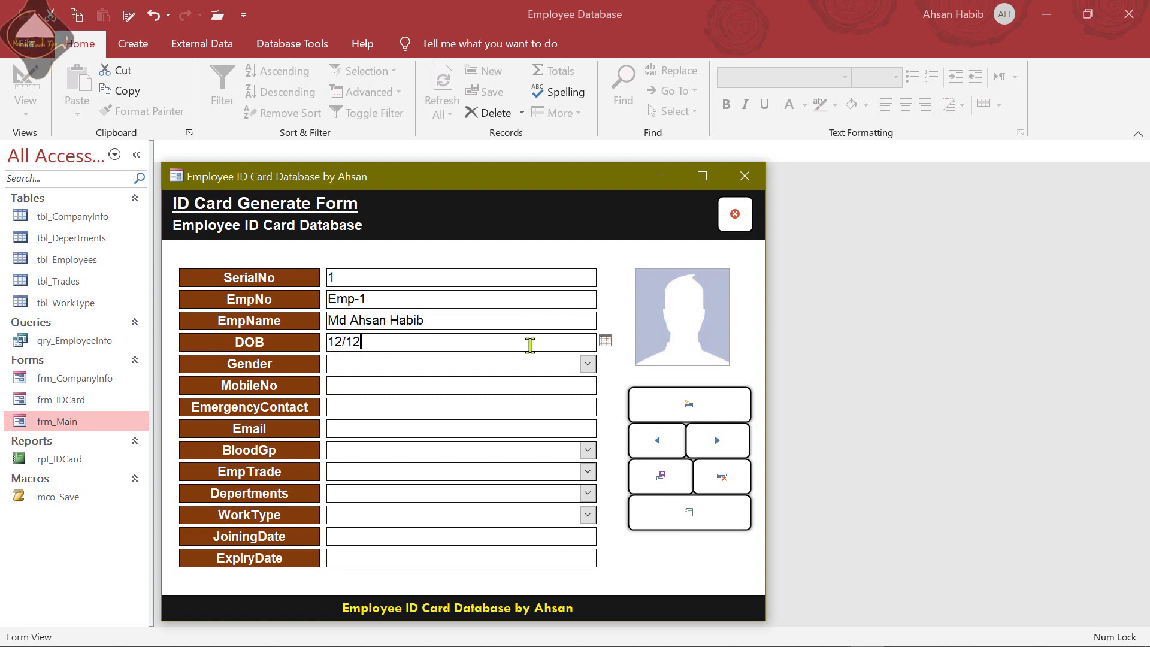
pyautogui.click(588, 363)
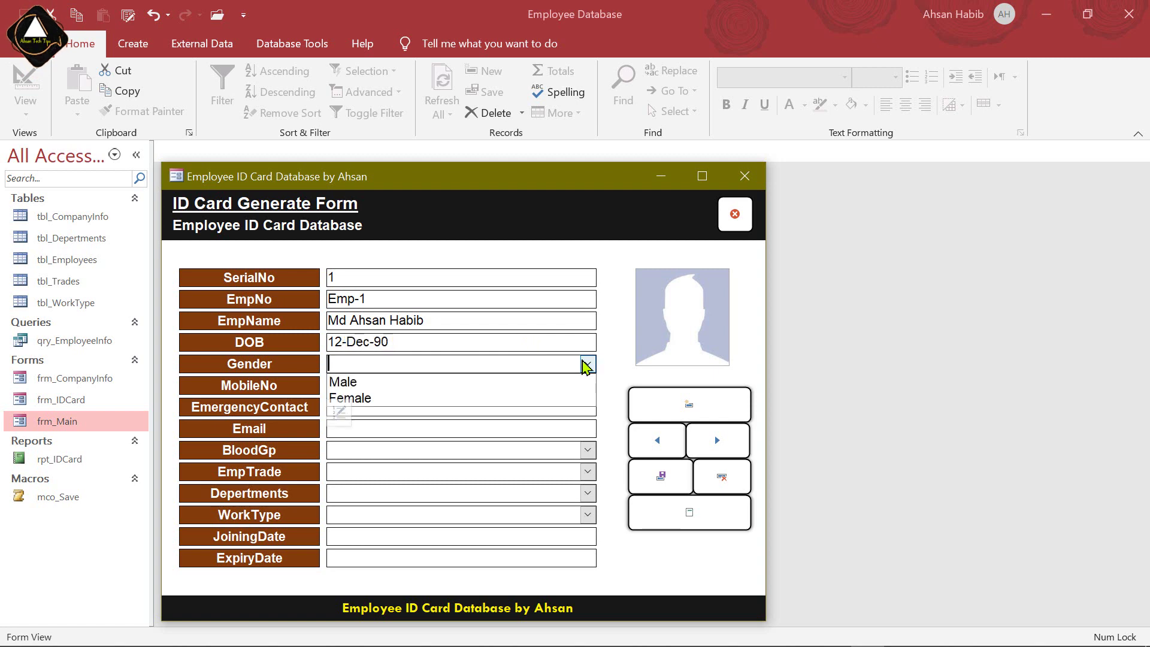
# Fill in the employee's mobile number, emergency contact number and e-mail address
pyautogui.click(440, 385)
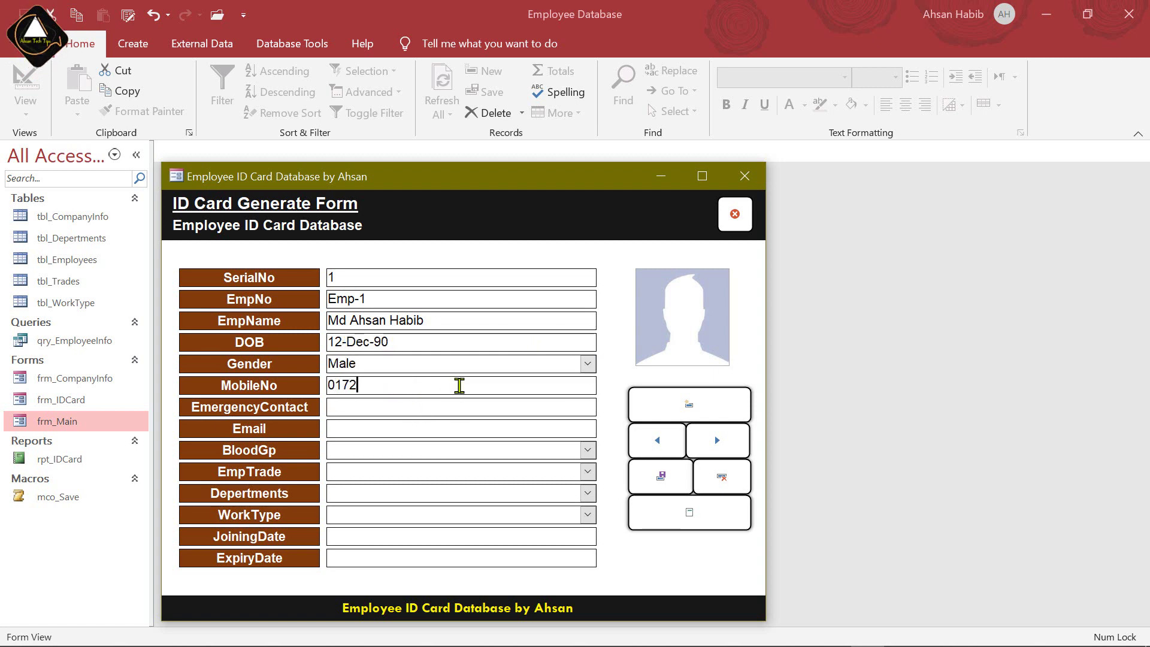
pyautogui.click(516, 405)
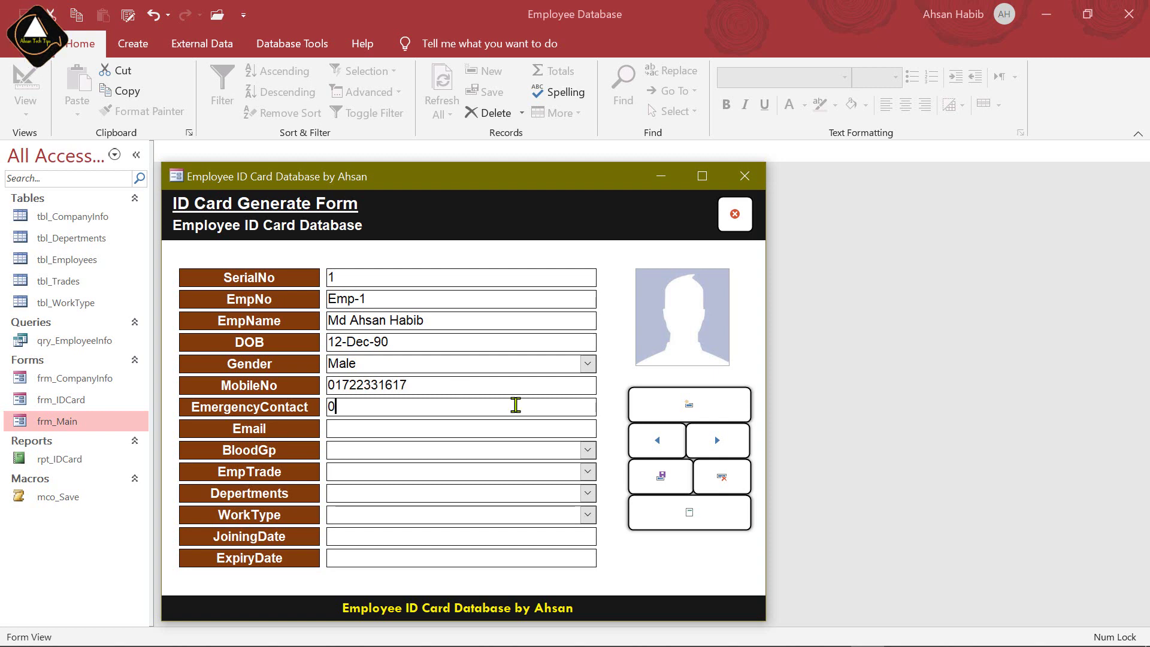
pyautogui.click(382, 428)
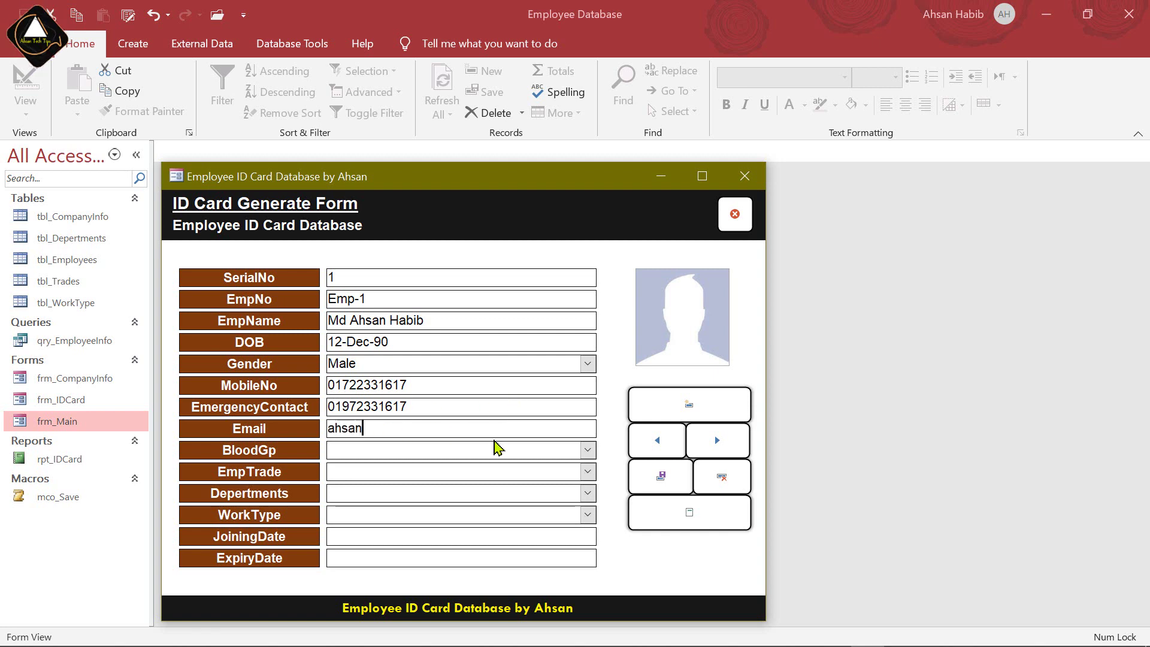
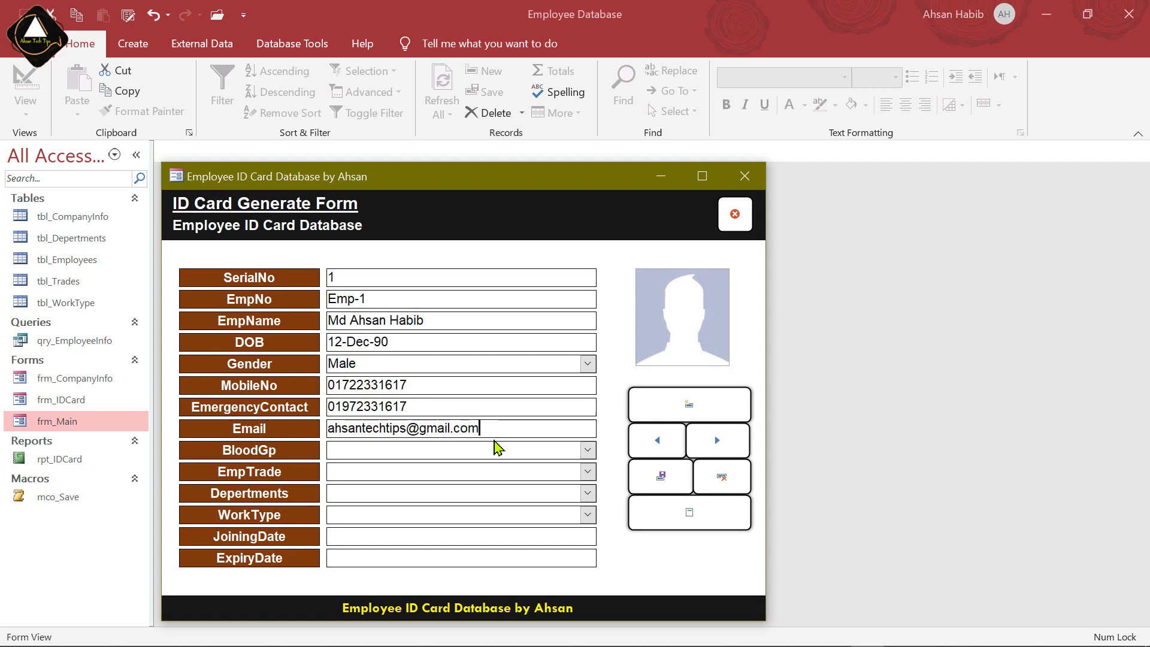
pyautogui.click(587, 451)
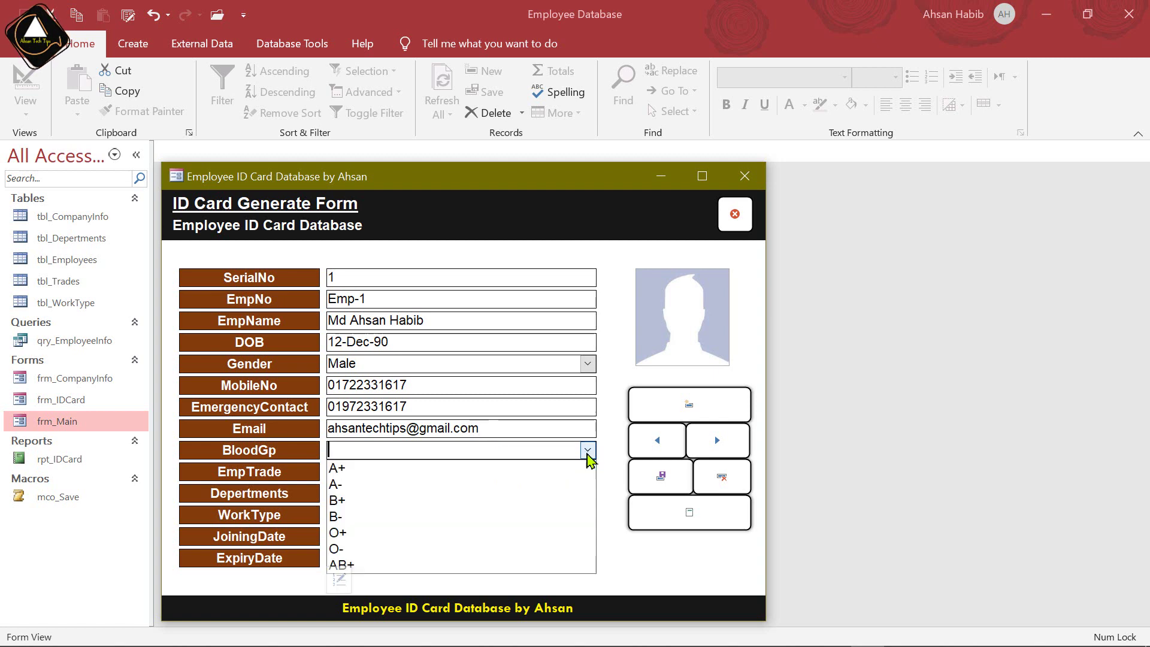
# Set blood group A-, trade Inventor, department Technical and work type Fixed Term
pyautogui.click(385, 489)
pyautogui.click(588, 472)
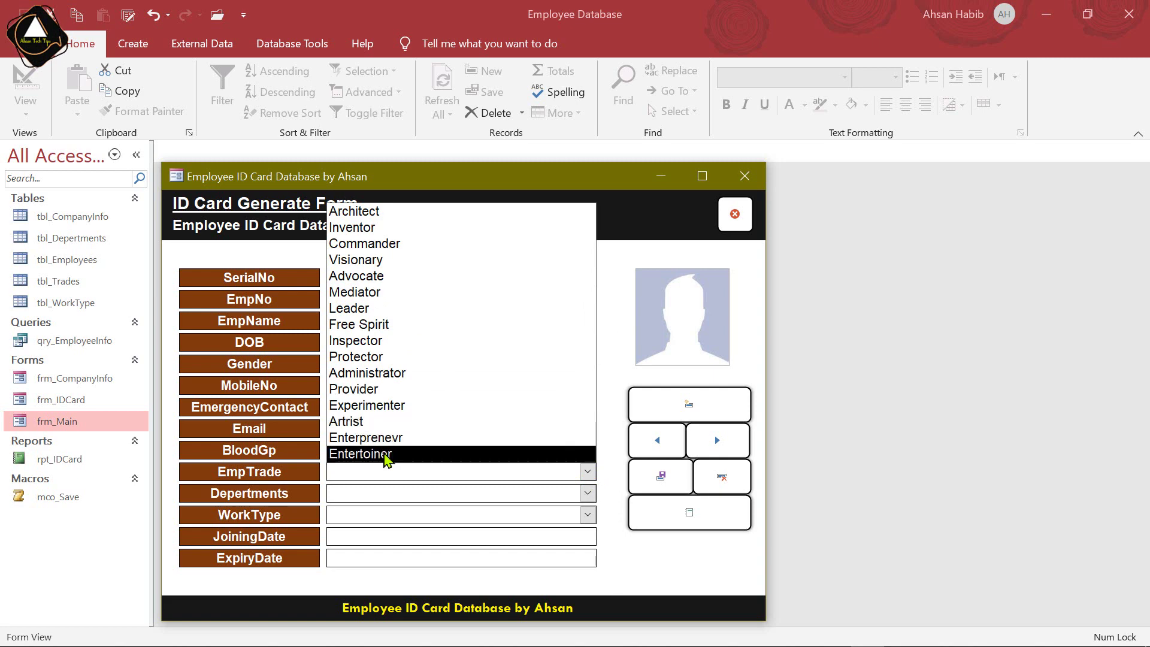
pyautogui.click(382, 228)
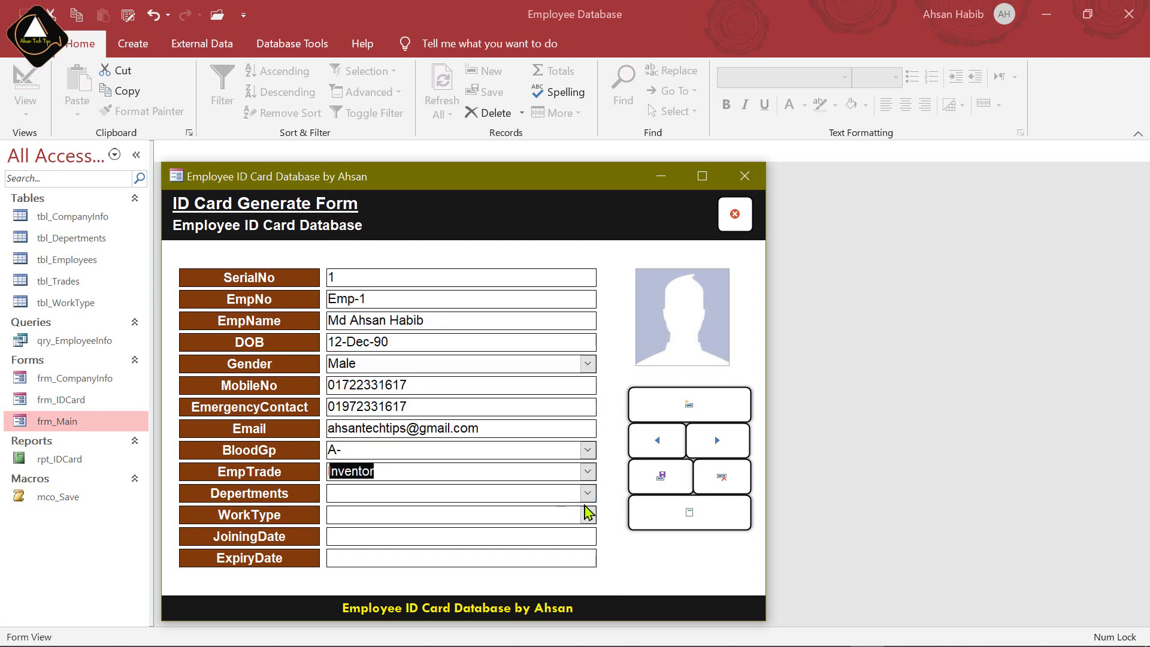
pyautogui.click(586, 496)
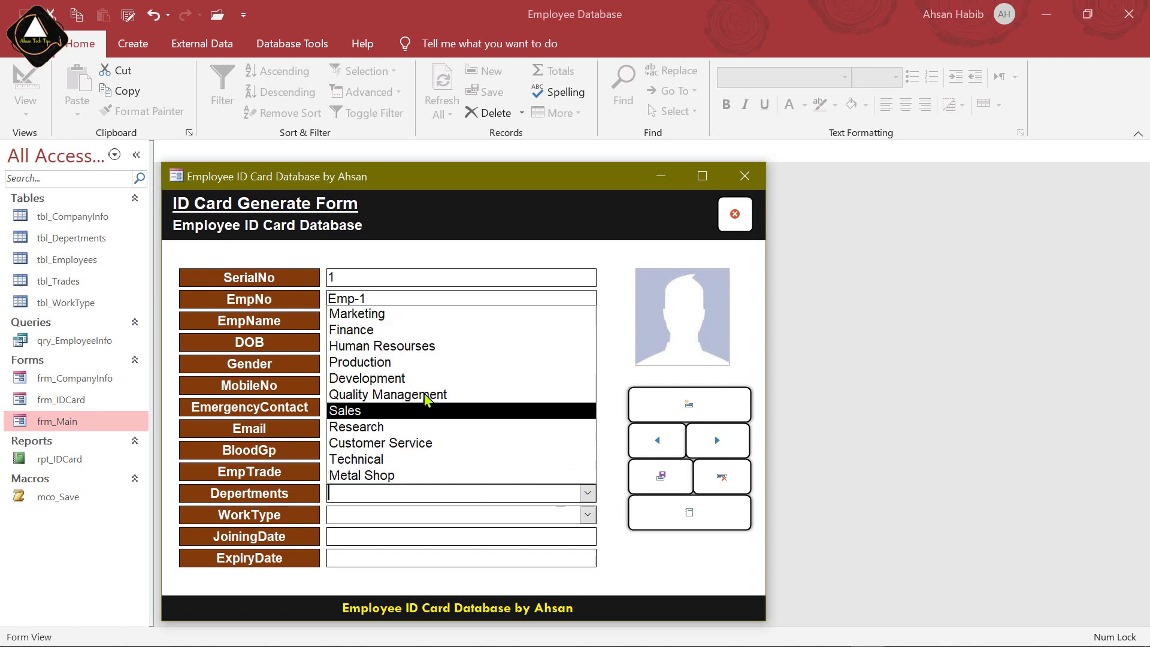
pyautogui.click(420, 458)
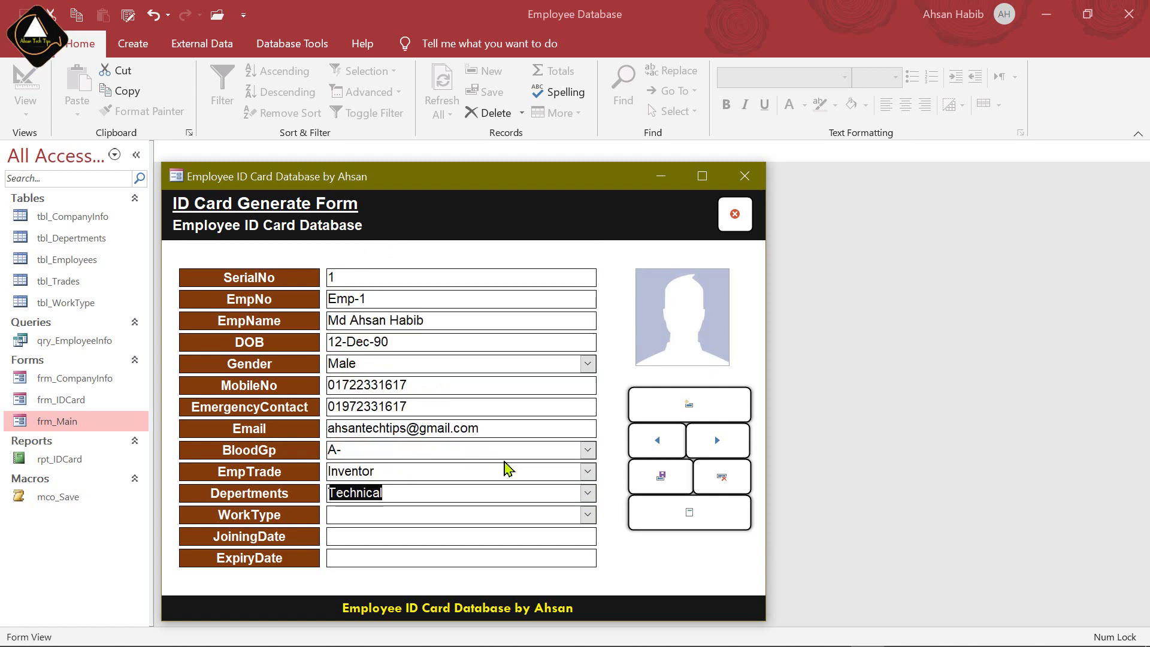
pyautogui.click(587, 515)
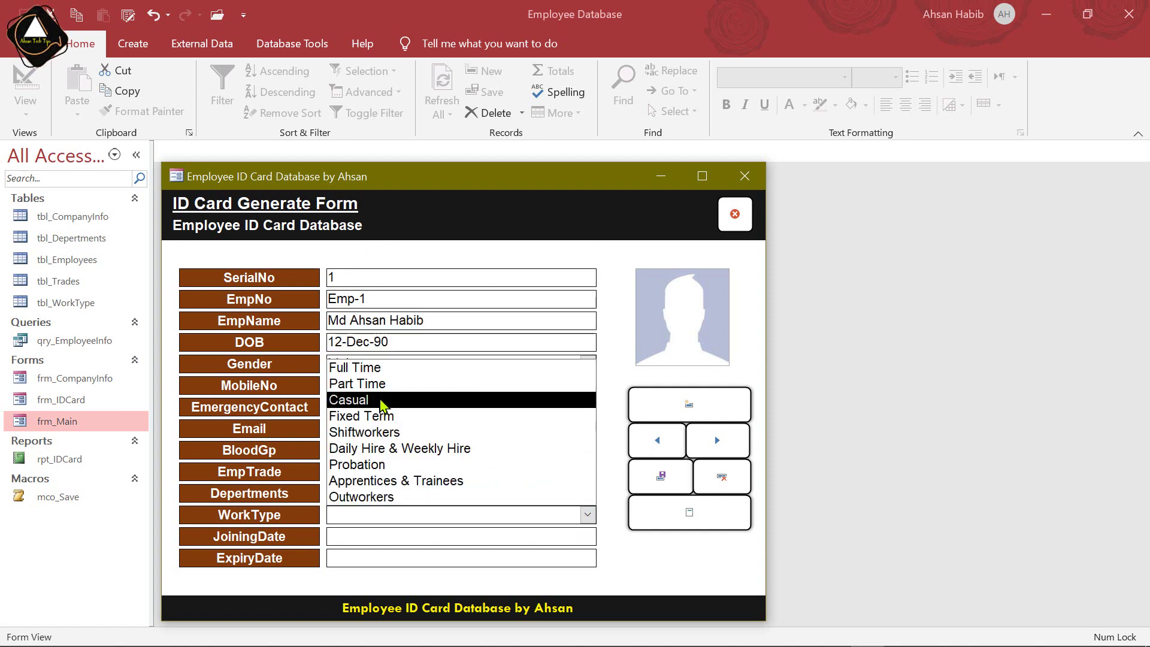
pyautogui.click(387, 419)
# Set the joining date to 5 May 2020 and expiry date to 22 October 2020 via the calendar
pyautogui.click(469, 539)
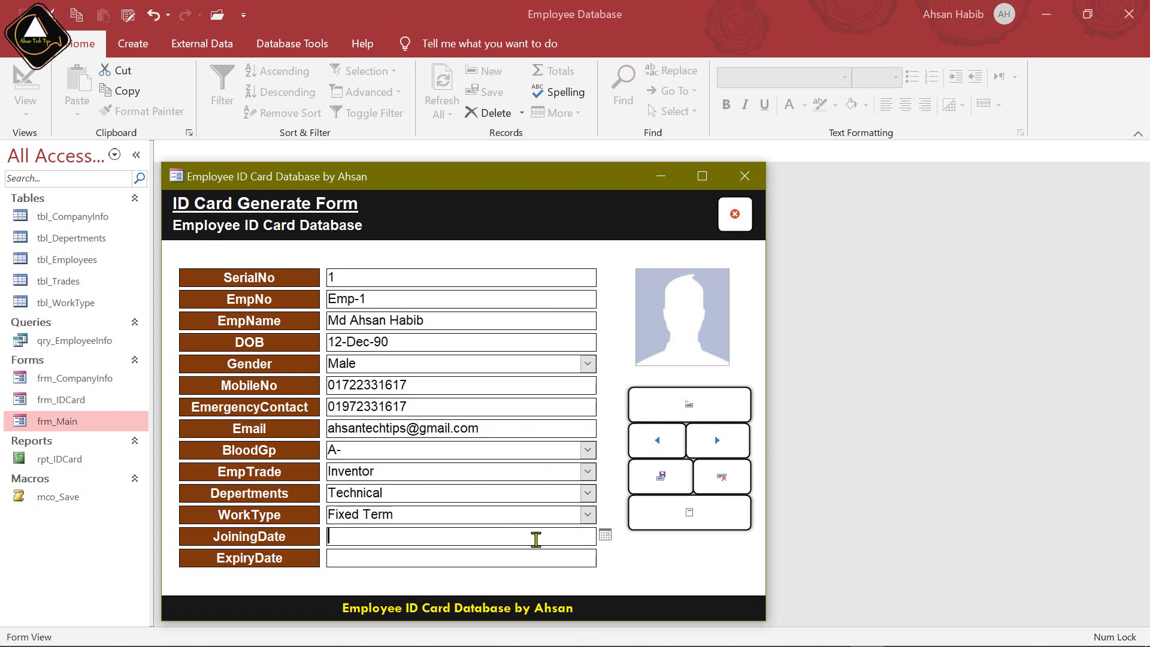
pyautogui.click(607, 535)
pyautogui.click(450, 502)
pyautogui.click(449, 502)
pyautogui.click(449, 501)
pyautogui.click(449, 501)
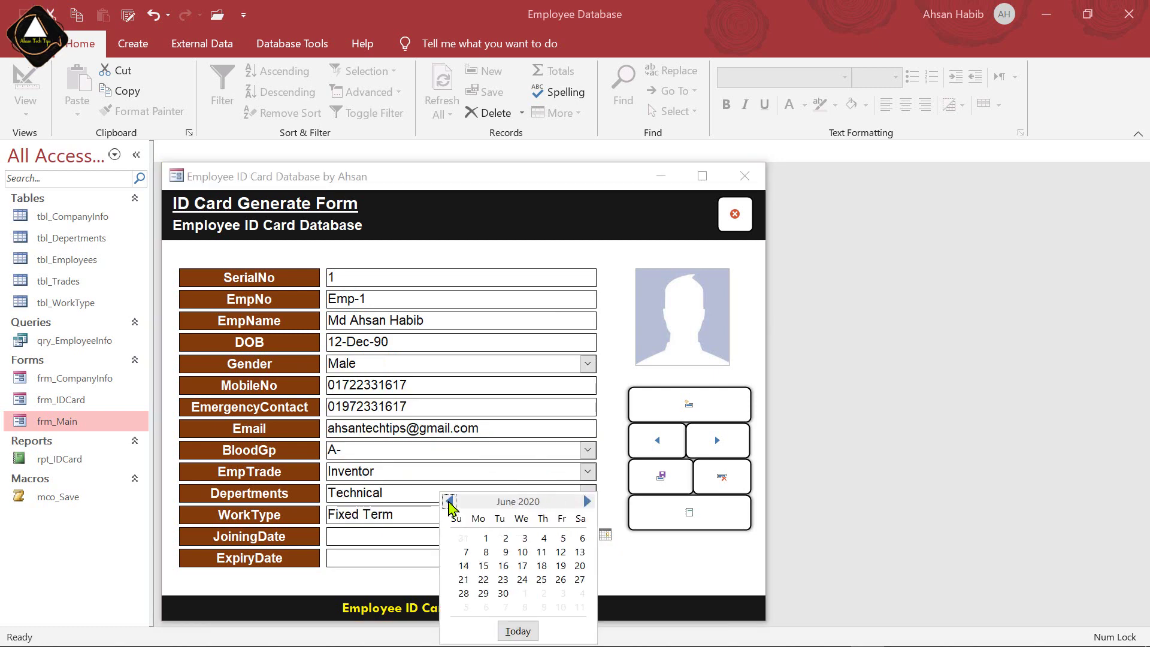
pyautogui.click(450, 502)
pyautogui.click(505, 552)
pyautogui.click(577, 557)
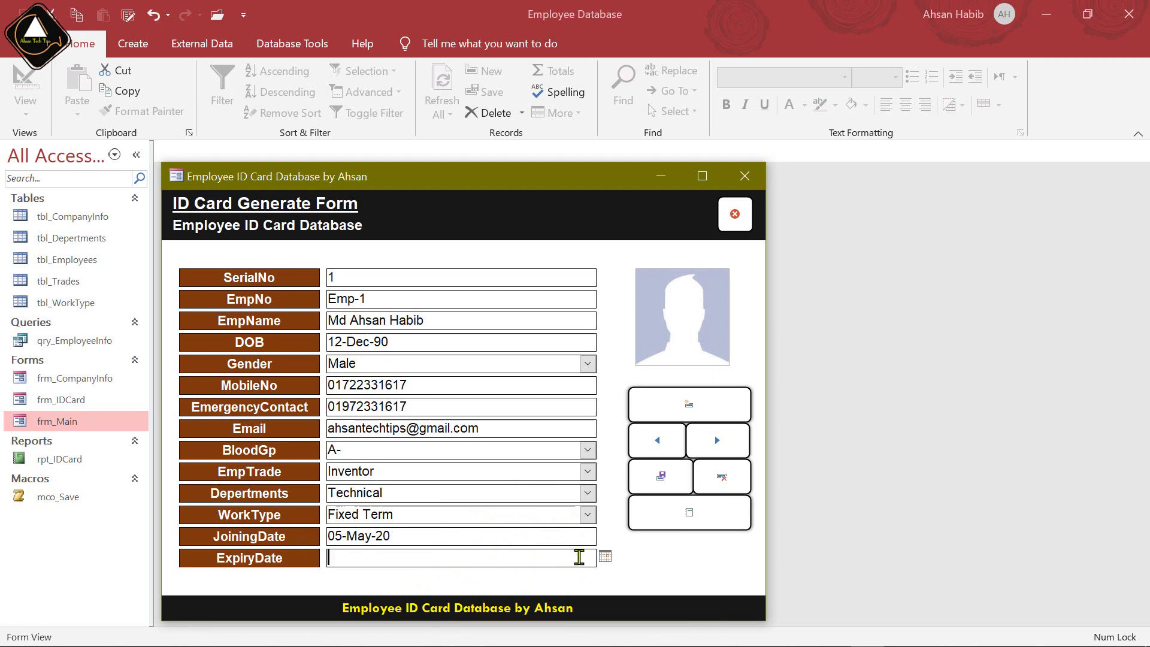
pyautogui.click(605, 557)
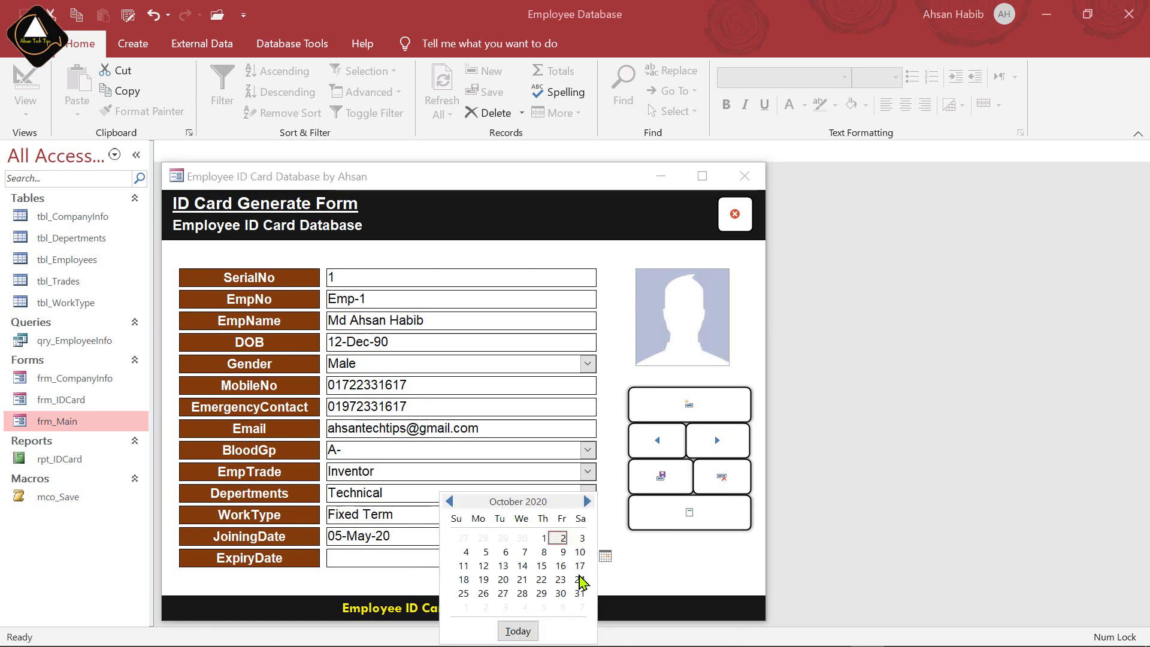
pyautogui.click(541, 579)
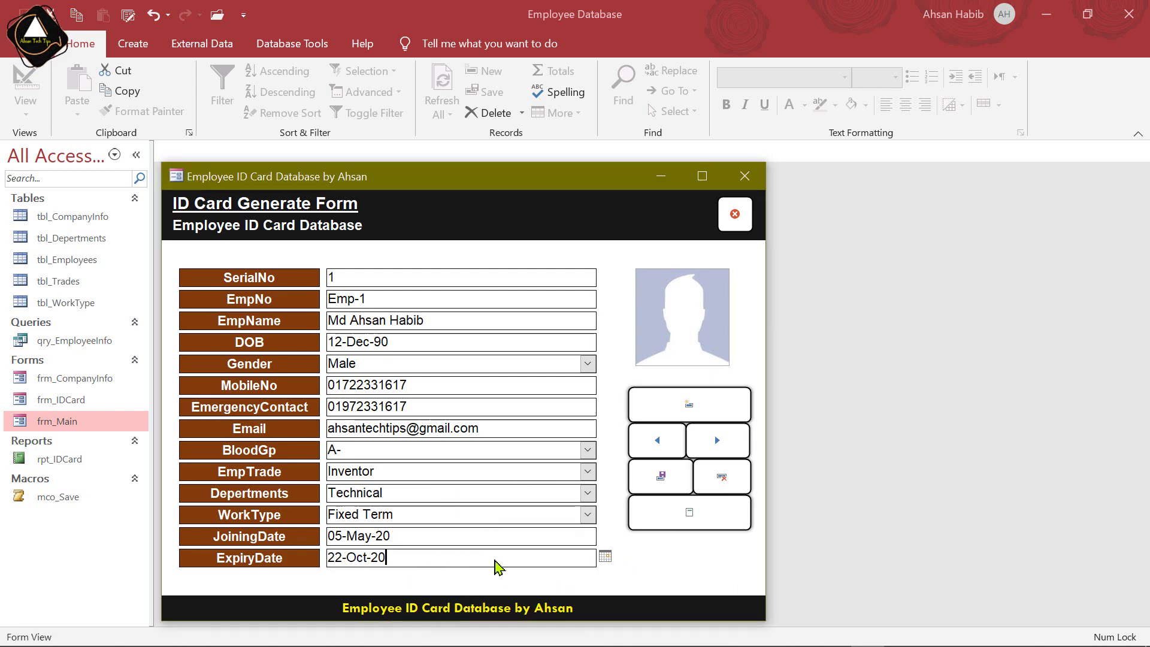
# Attach the employee's photo file to the photo box
pyautogui.click(698, 318)
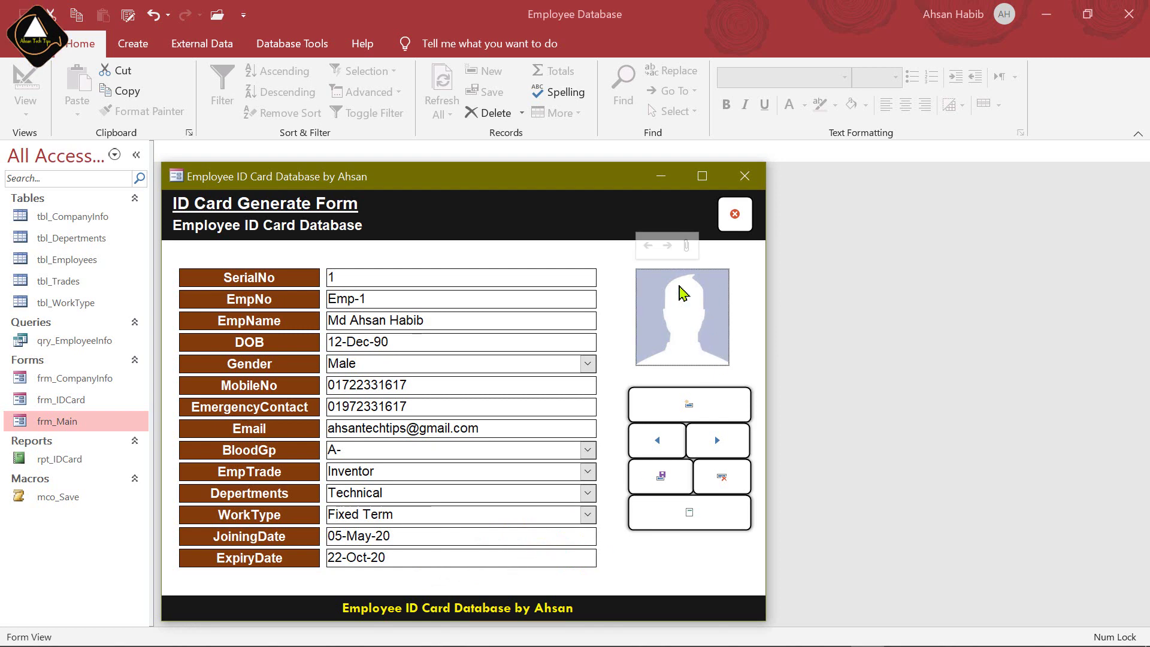
pyautogui.click(686, 246)
pyautogui.click(715, 281)
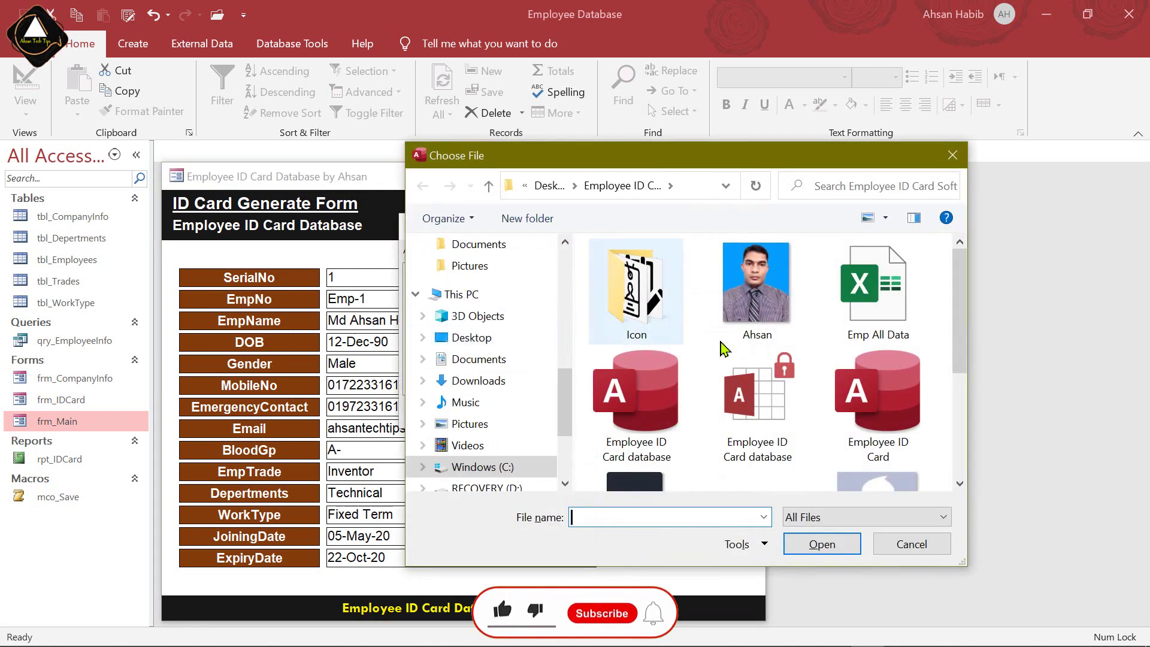
pyautogui.click(757, 290)
pyautogui.doubleClick(757, 290)
pyautogui.click(639, 481)
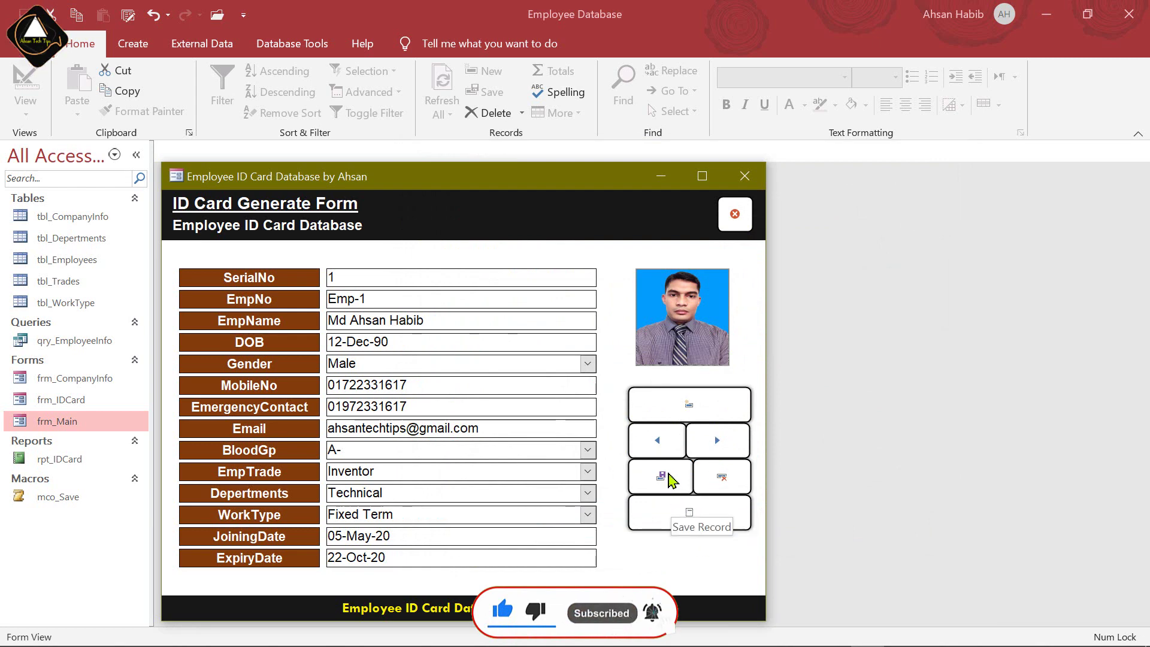
# Save the employee record, close the form and generate the ID Card report
pyautogui.click(670, 478)
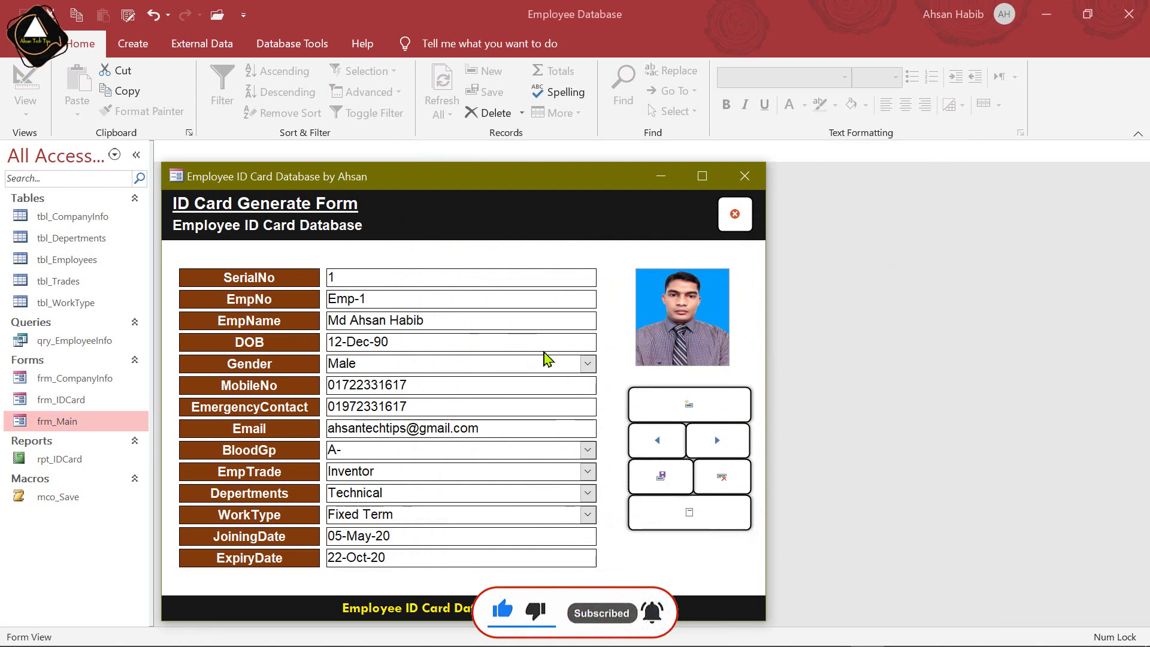
pyautogui.click(734, 217)
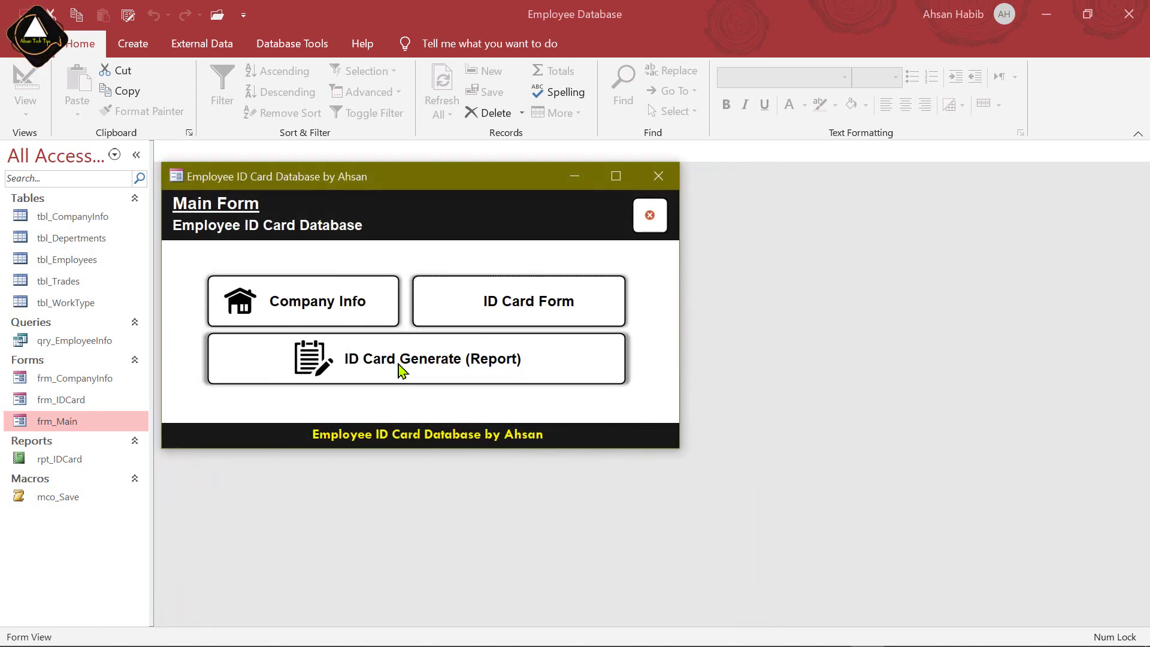
pyautogui.click(509, 368)
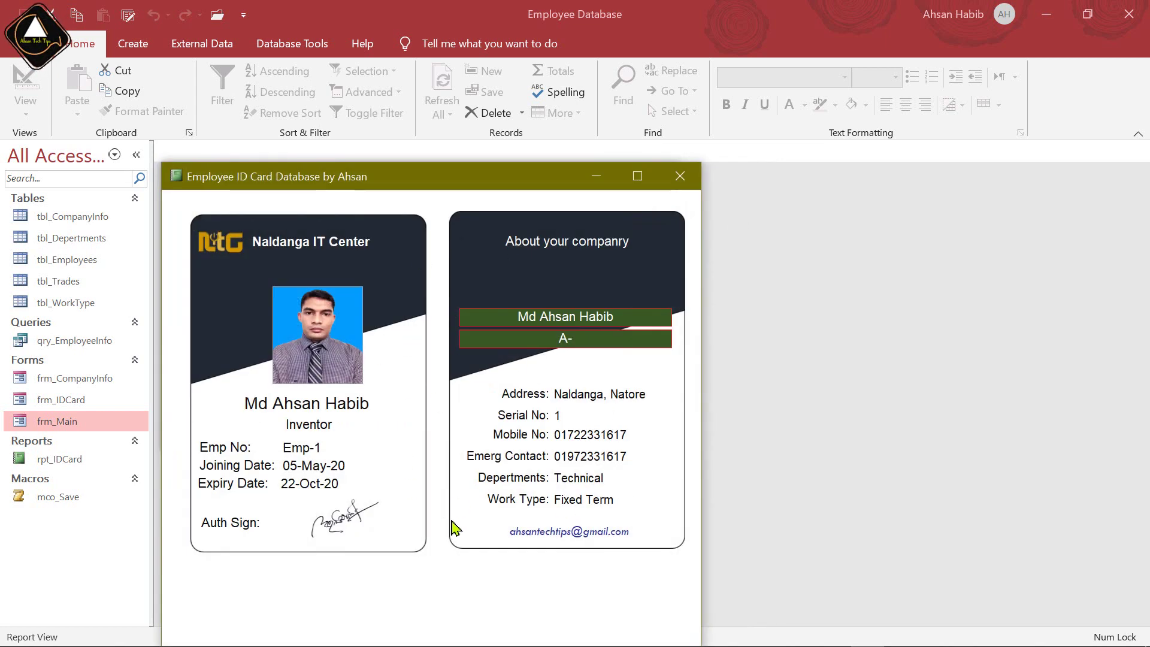